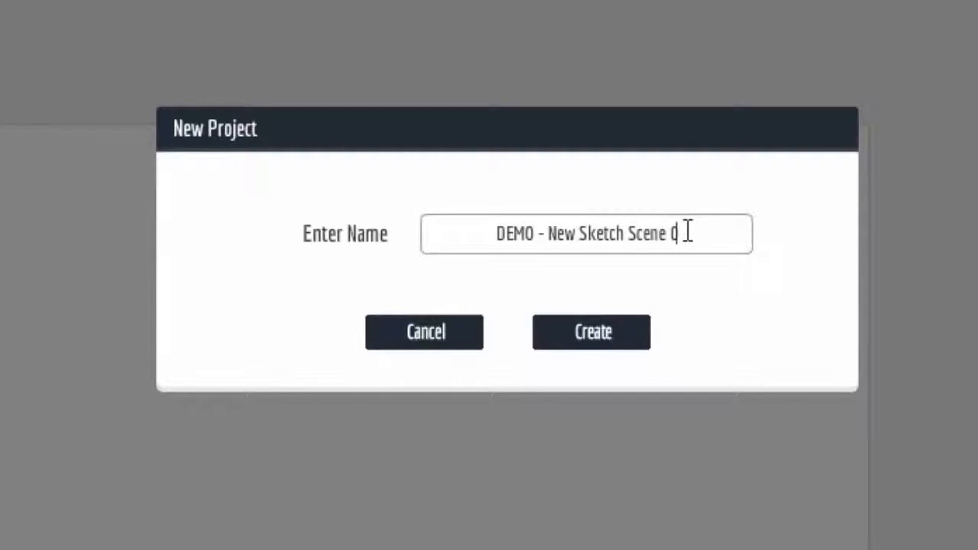
Step: Name the new project "DEMO - New Sketch Scene 02" and create it
text(2)
click(587, 329)
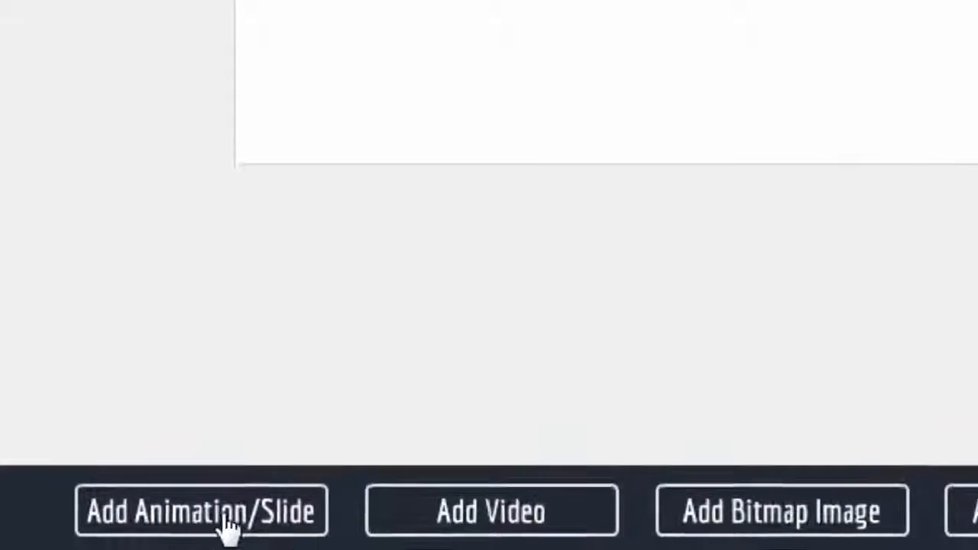
Step: Add slide_01.vfs from the Character Businesswoman2 pack as an Explaindio slide, keeping its default sketch settings, and close the canvas
click(284, 532)
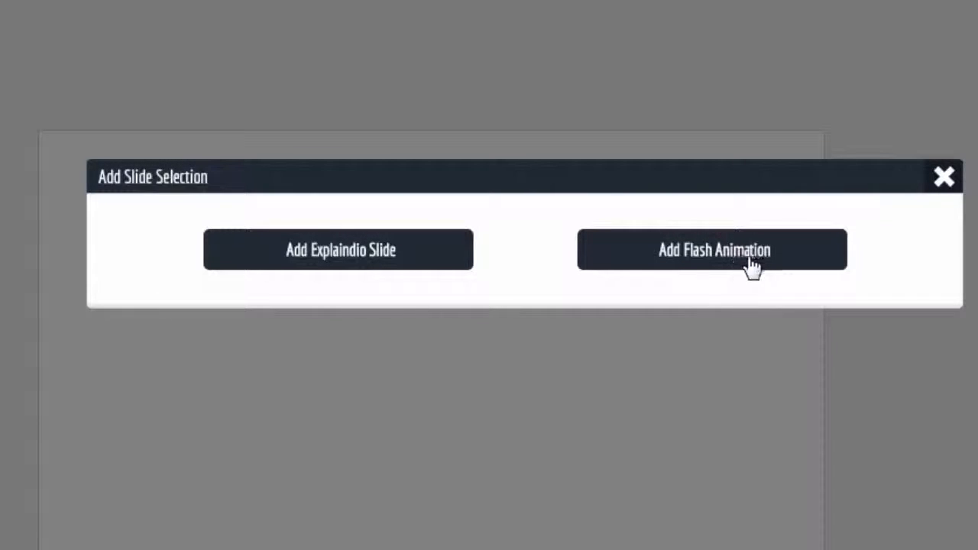
click(359, 252)
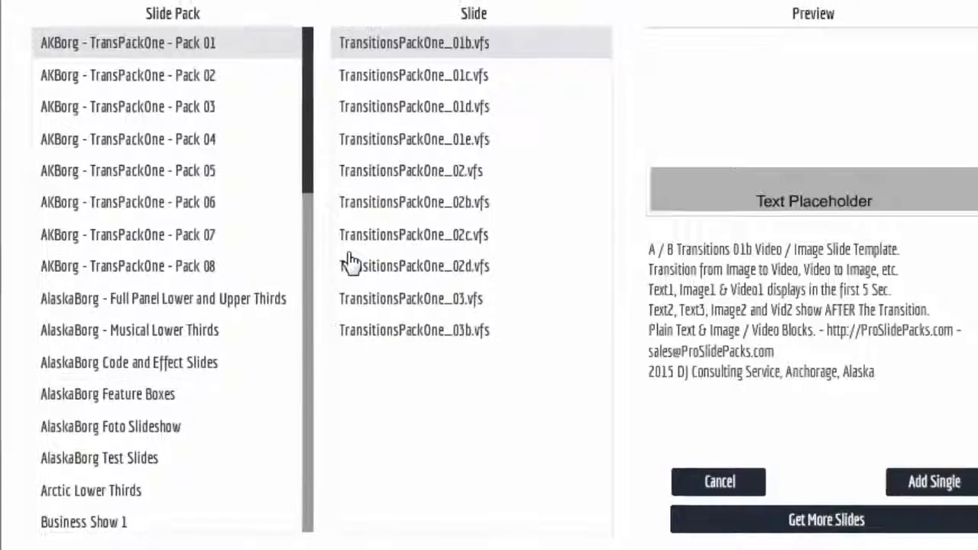
scroll(153, 341, down, 5)
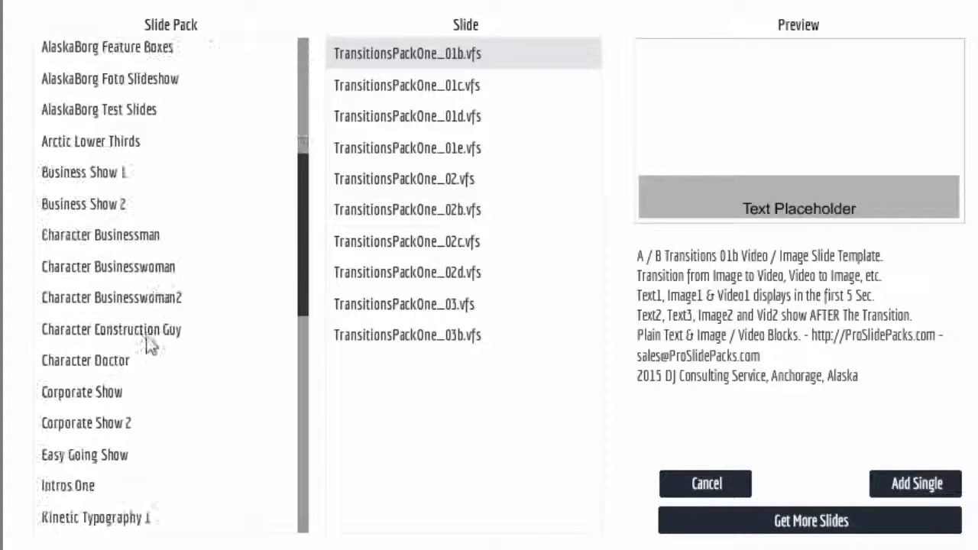
click(126, 300)
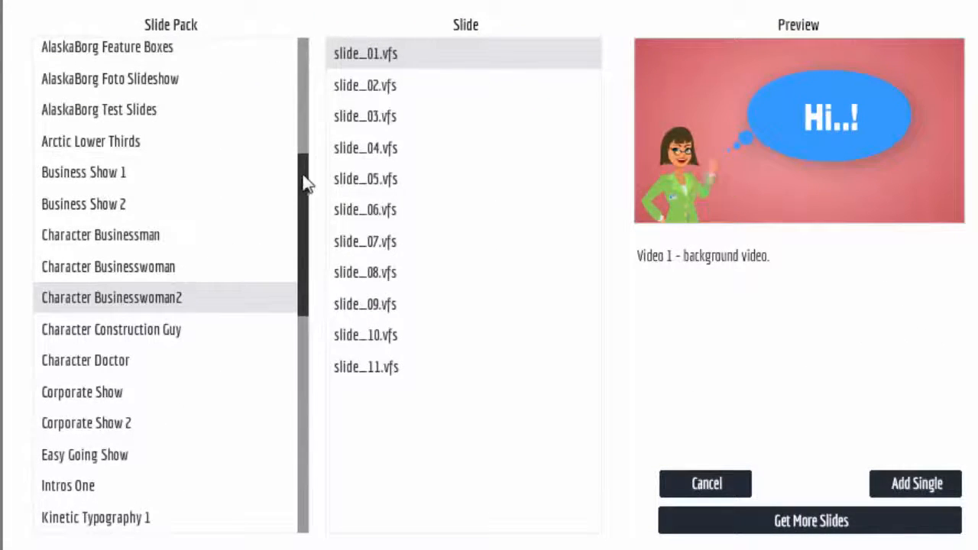
click(902, 478)
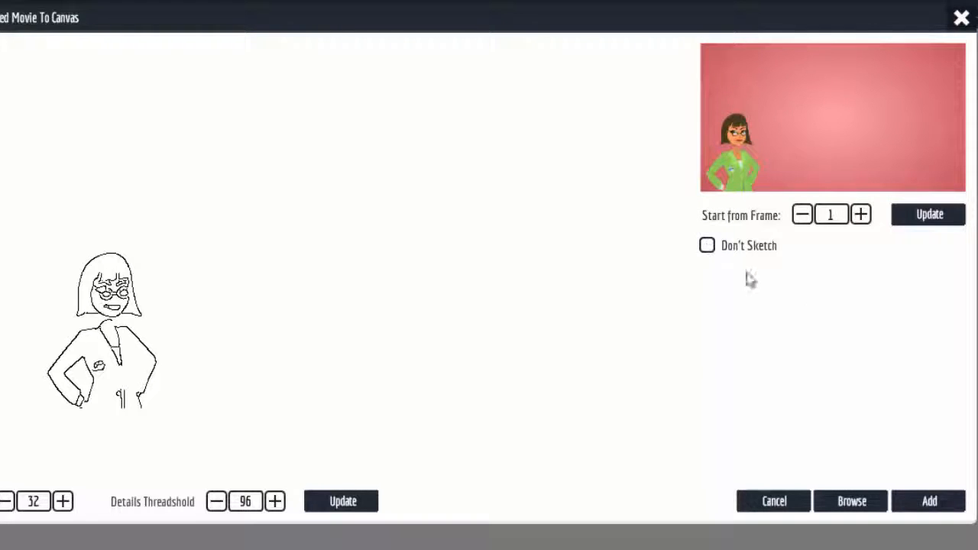
click(927, 500)
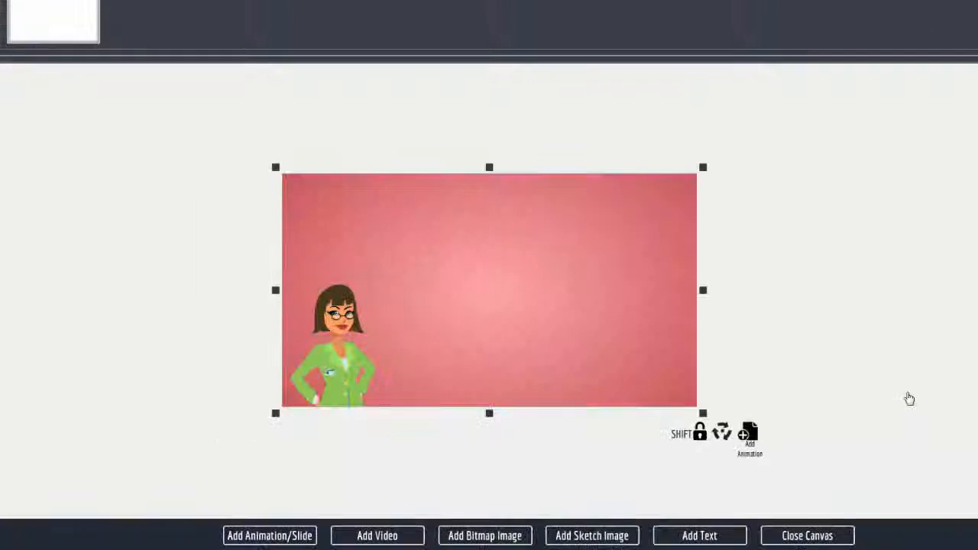
click(807, 535)
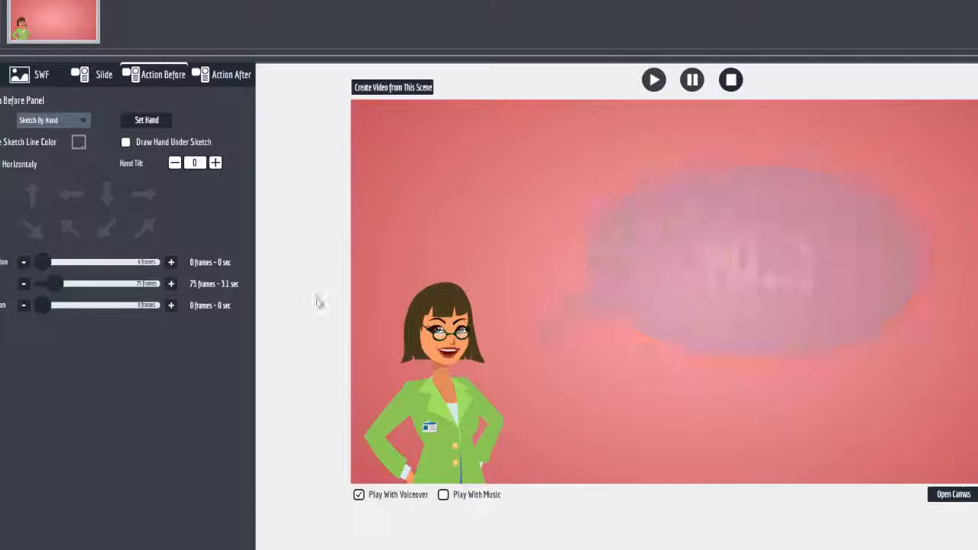
Step: Reopen the canvas, add a motion animation to the businesswoman slide, and align its animation point with the slide's original position
click(960, 499)
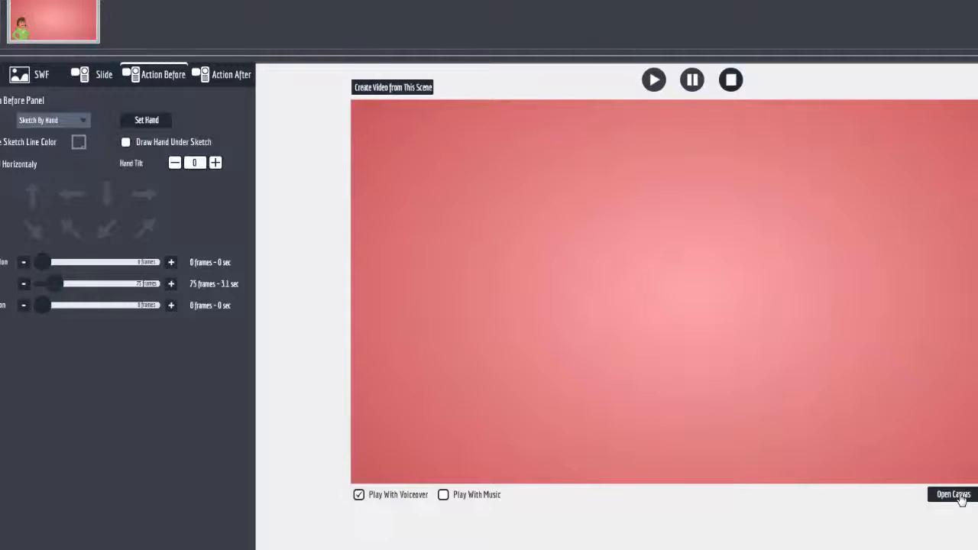
click(961, 499)
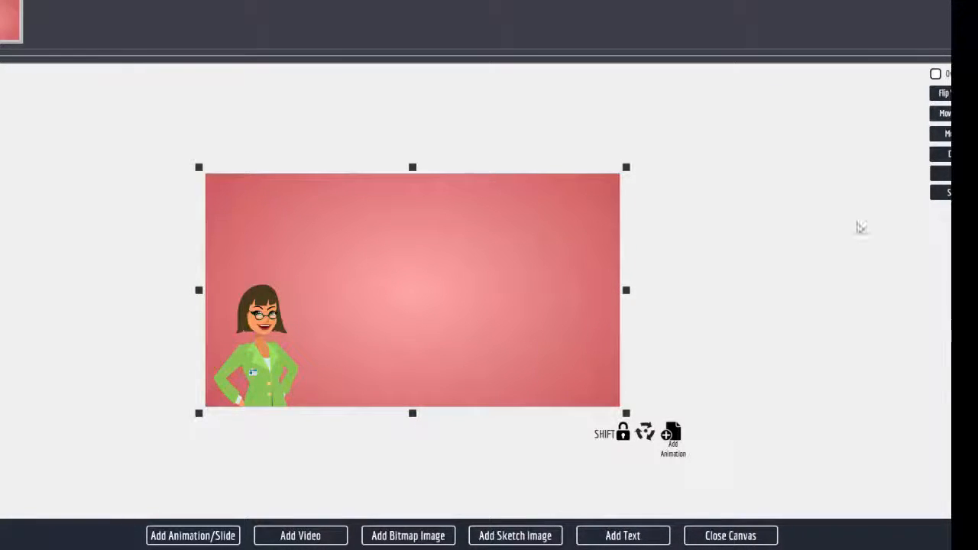
click(675, 439)
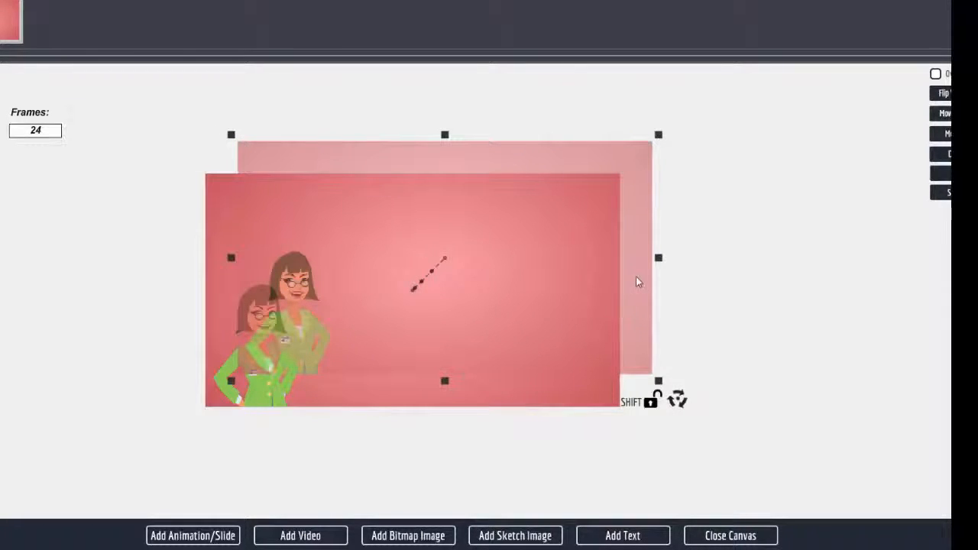
drag(637, 279, 608, 311)
click(834, 222)
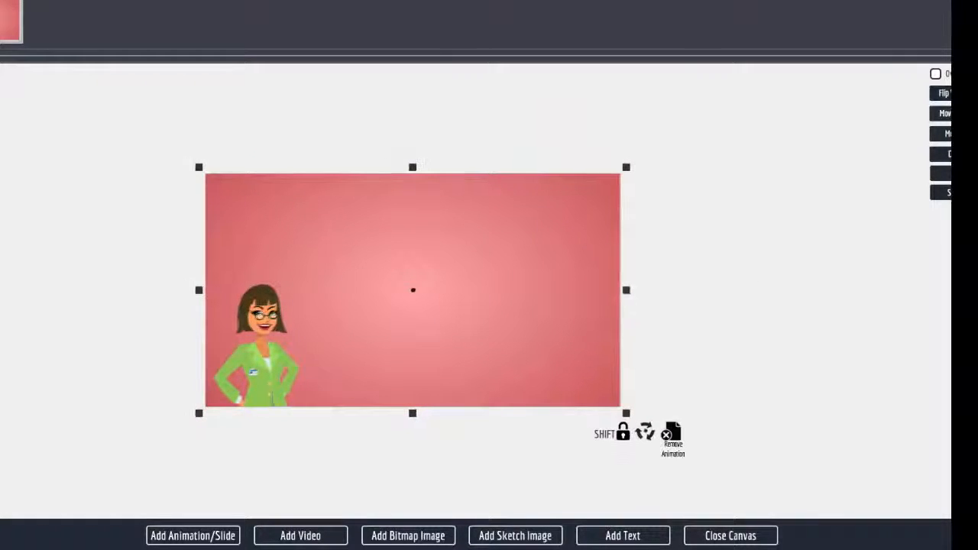
Step: Set the aligned animation point to 216 frames, then add another point and move it far to the right of the slide
click(511, 323)
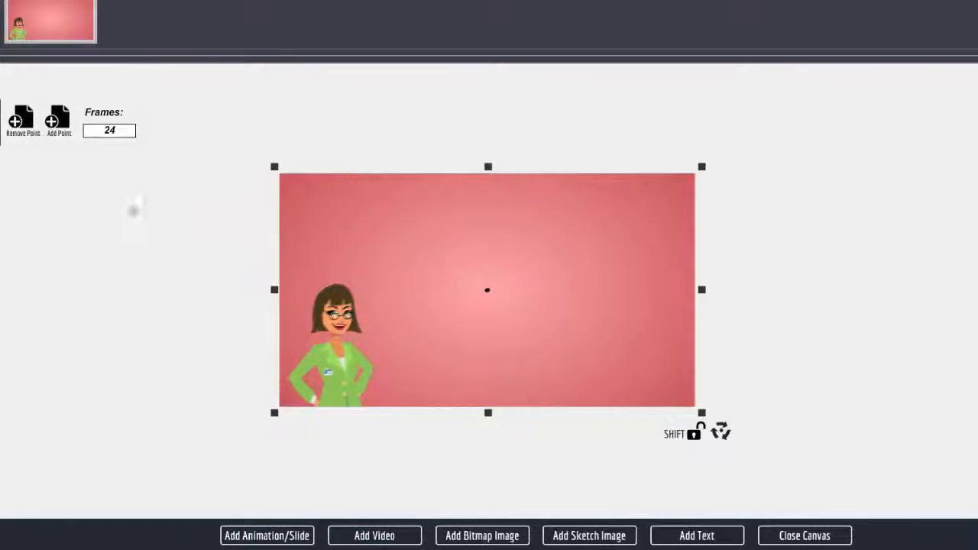
double_click(113, 130)
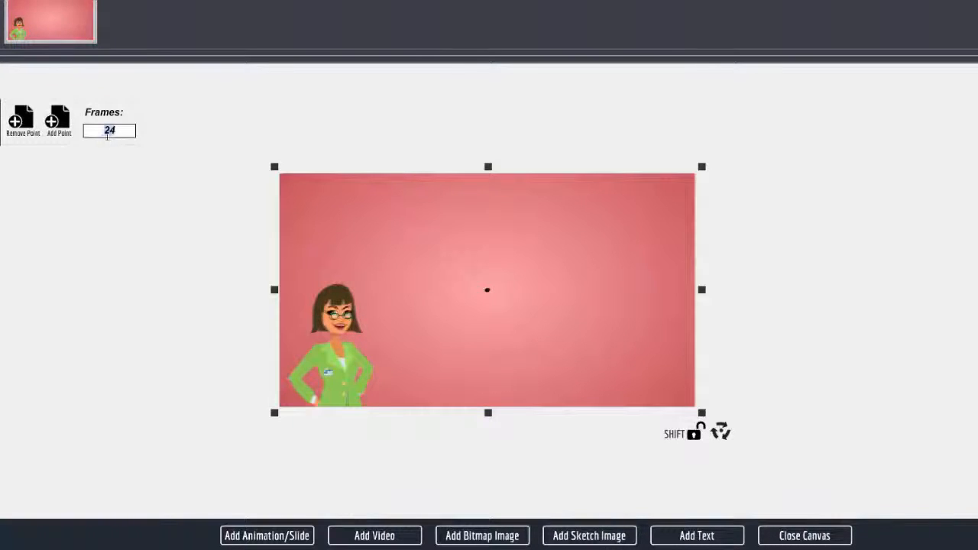
key(BackSpace)
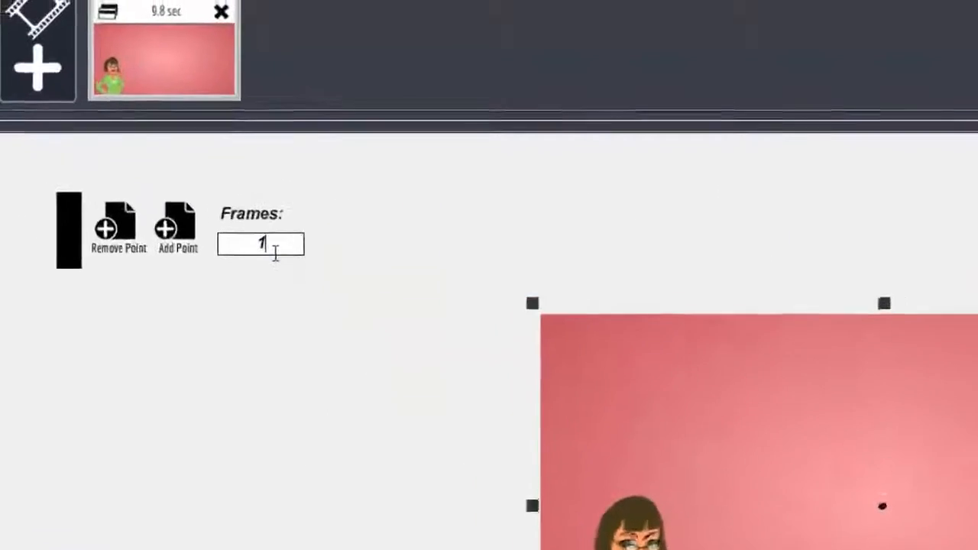
text(216)
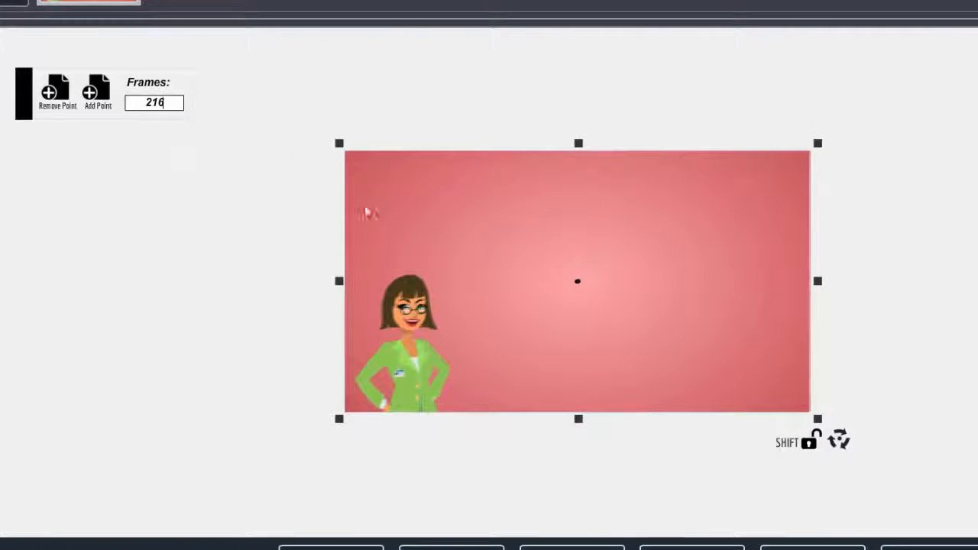
click(98, 93)
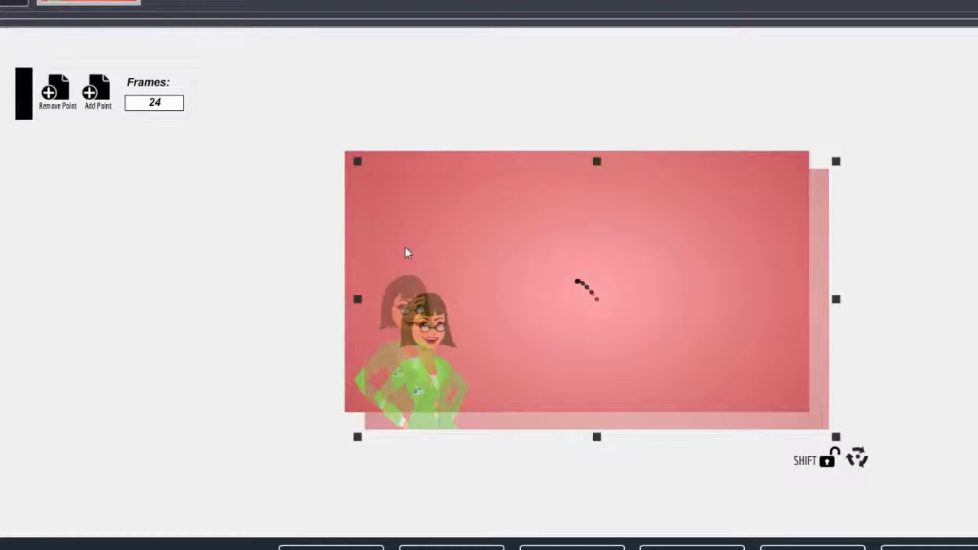
drag(405, 246, 742, 239)
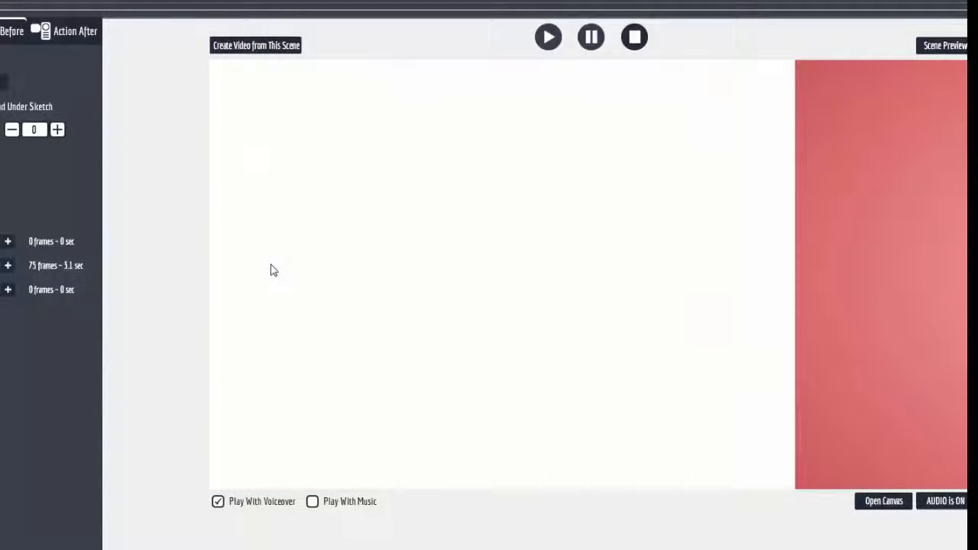
Step: Set the businesswoman slide's playing length to 122 frames
click(83, 116)
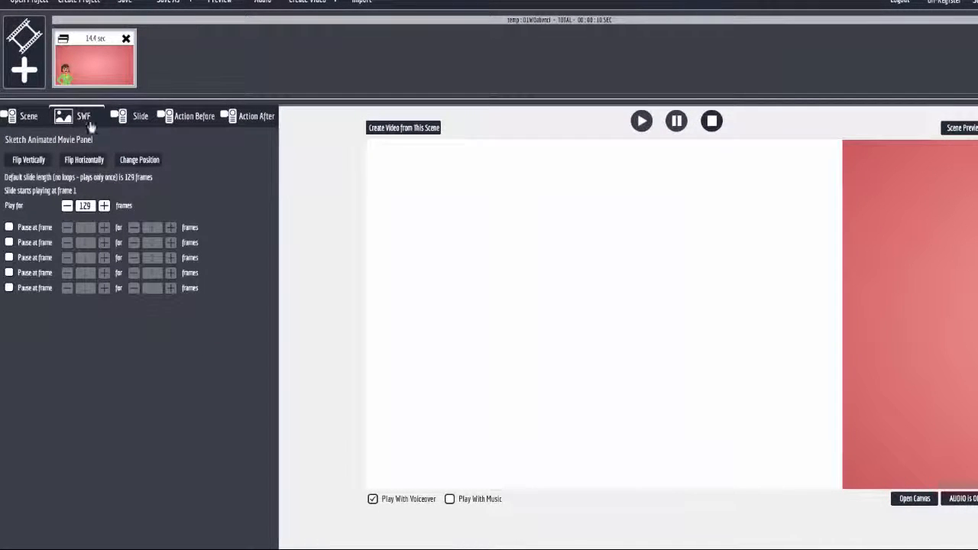
click(69, 208)
click(69, 208)
click(69, 208)
click(69, 207)
click(69, 208)
click(68, 207)
click(69, 207)
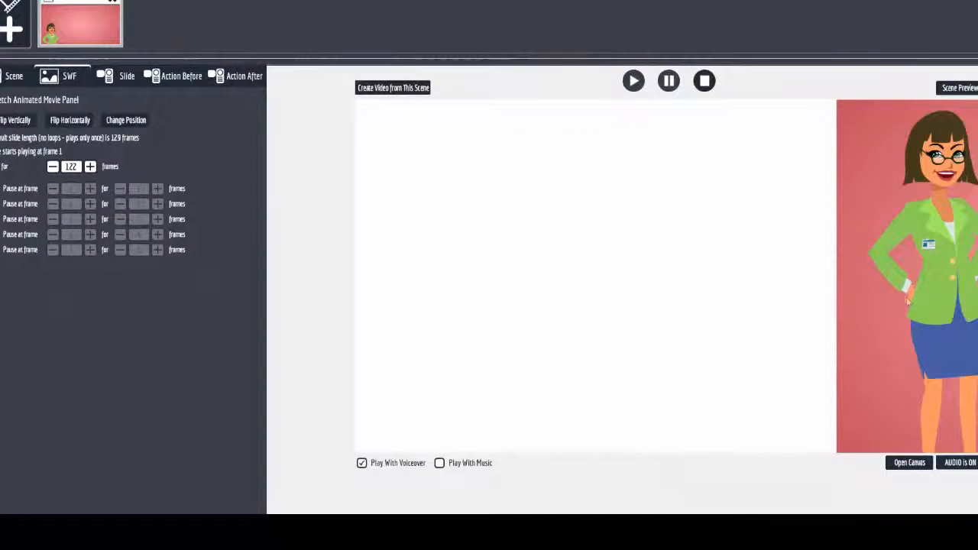
Step: Shift the slide's final animation point slightly to the left on the canvas and close the canvas
click(909, 463)
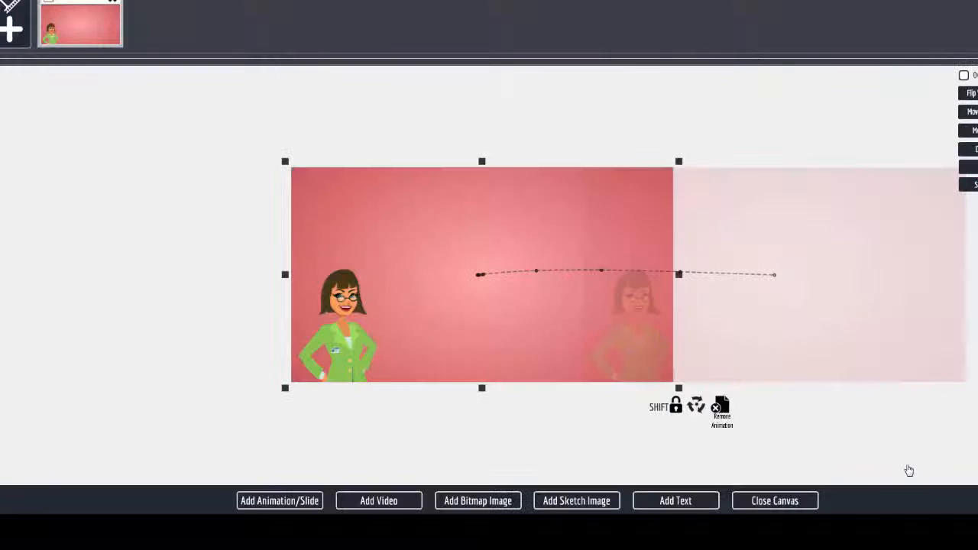
click(758, 326)
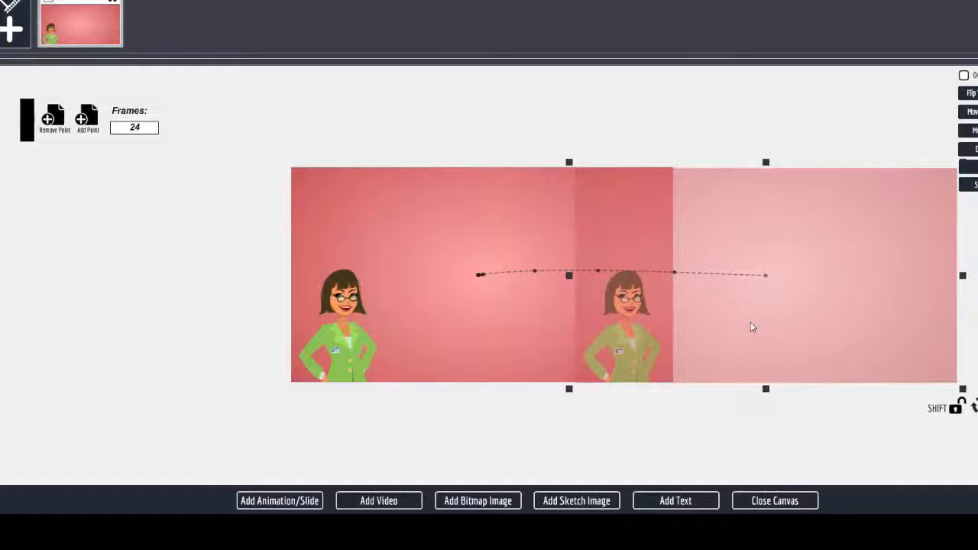
mouse_move(761, 504)
click(759, 505)
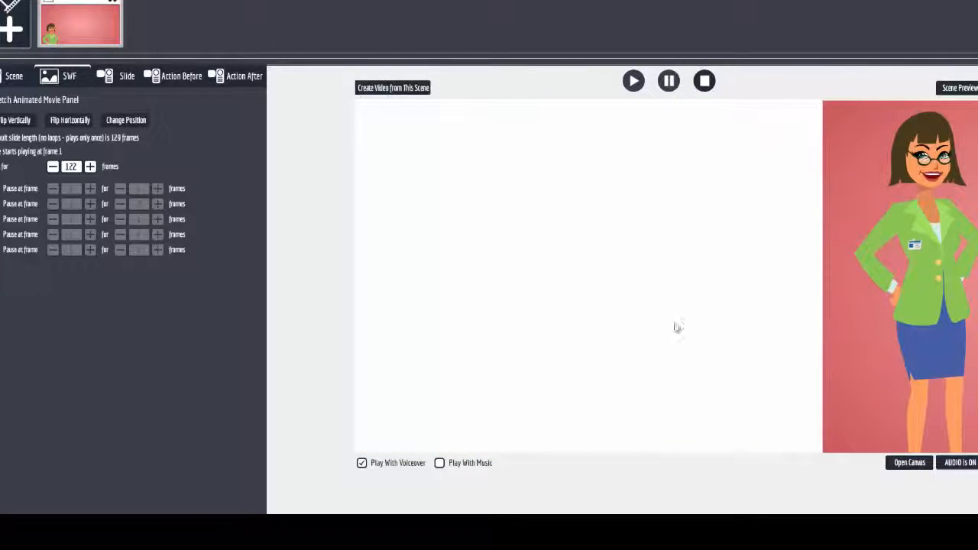
Step: Add the sketch of the man eating a sandwich from the Personal Library, enlarge it on the canvas's left side, and close the canvas
click(909, 463)
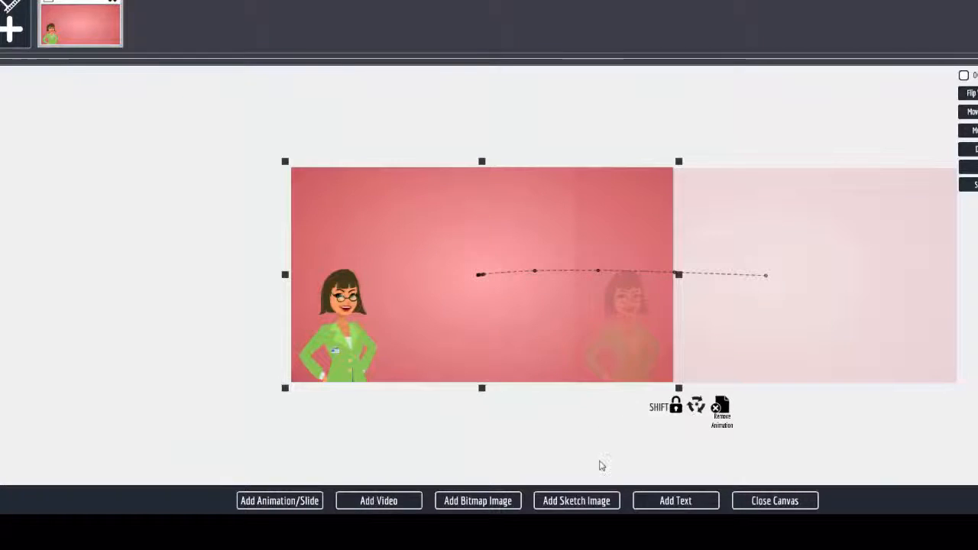
click(586, 501)
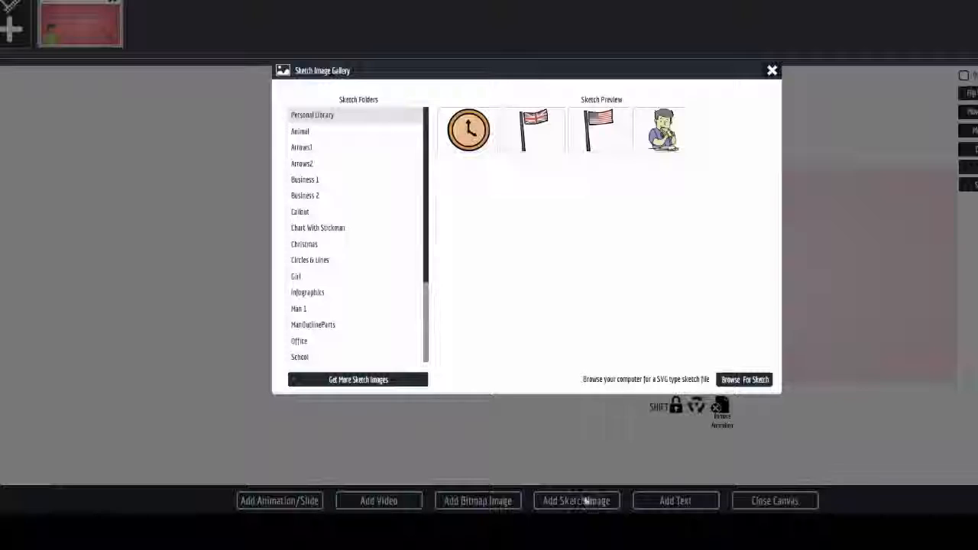
click(671, 135)
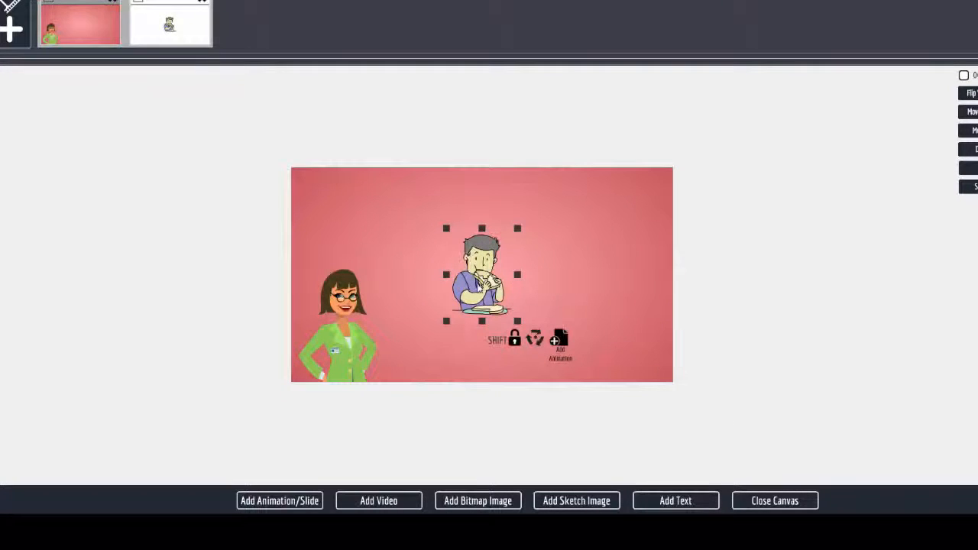
drag(477, 281, 329, 230)
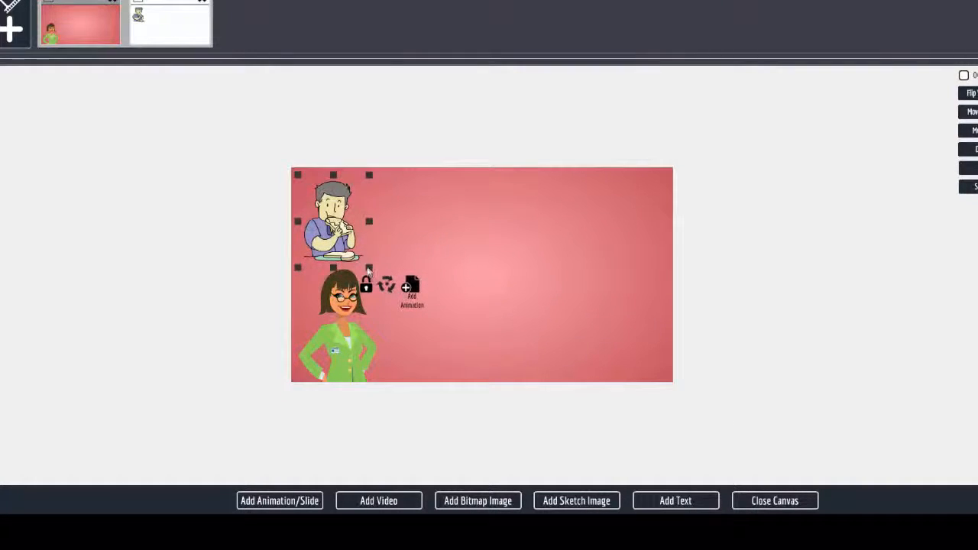
drag(367, 271, 433, 357)
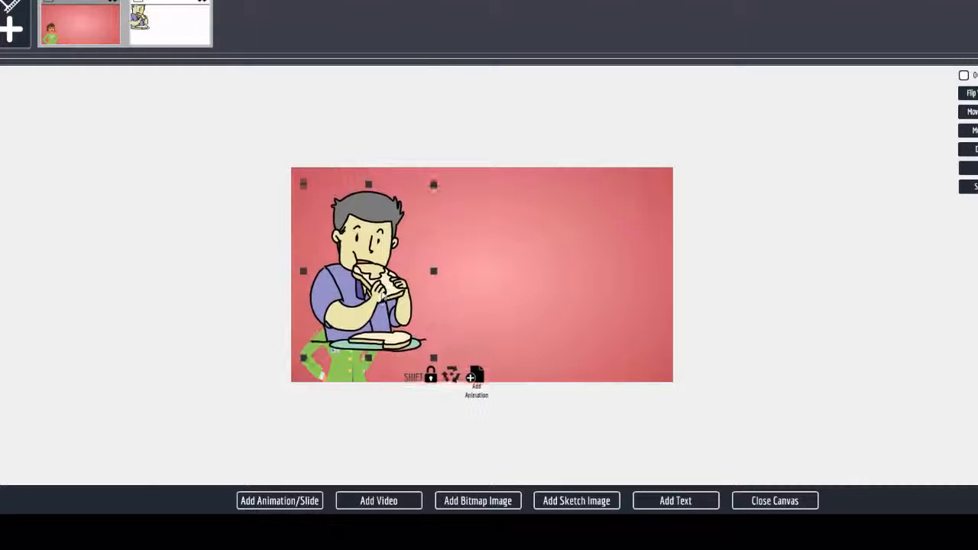
drag(382, 297, 376, 301)
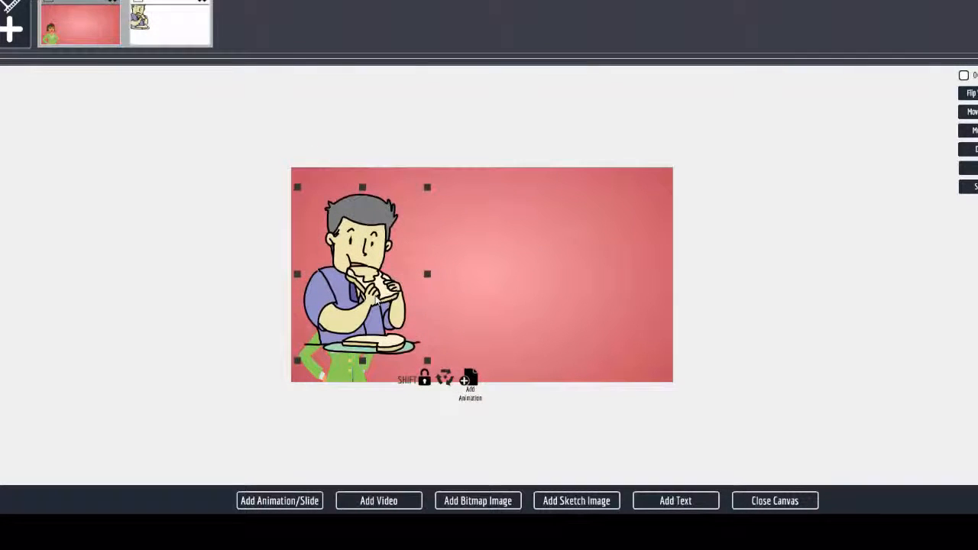
click(774, 501)
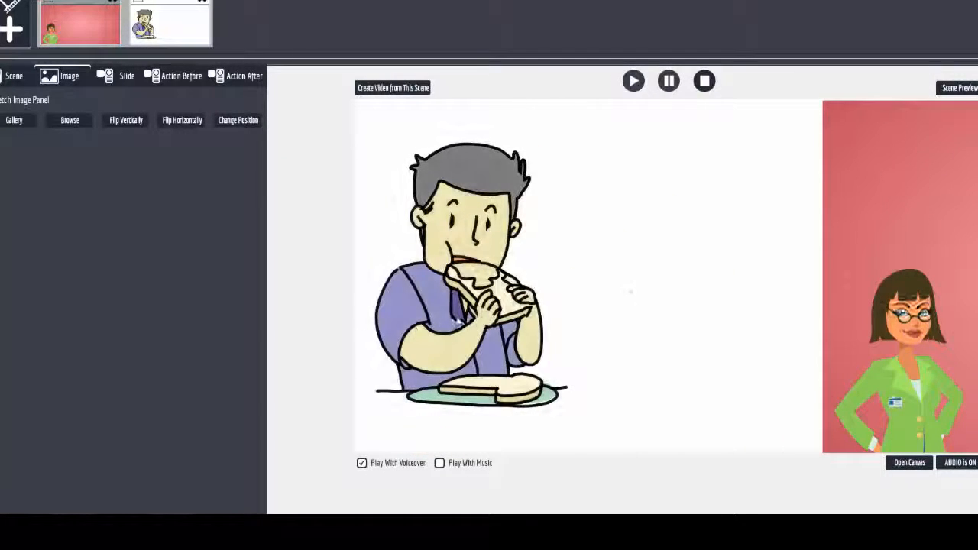
Step: Play the scene preview through and close it
click(959, 89)
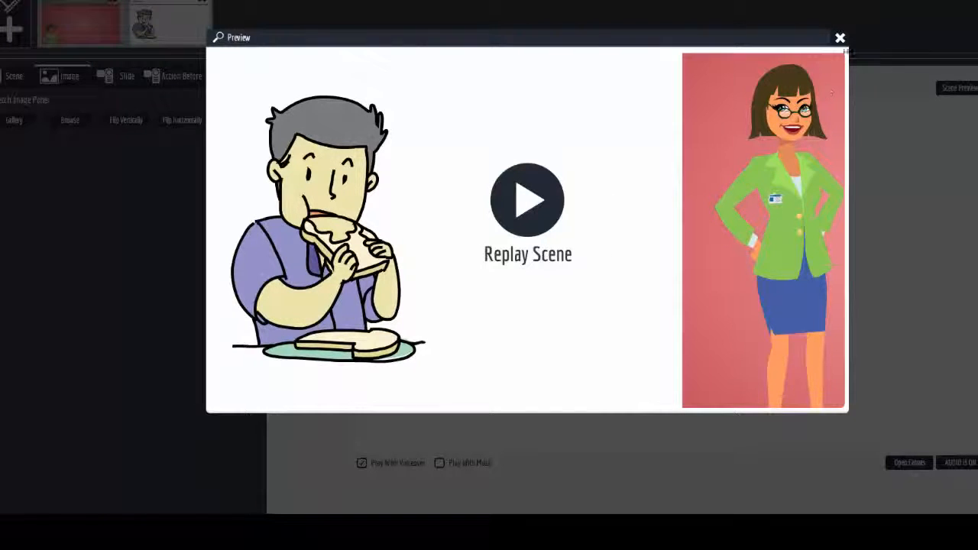
click(839, 40)
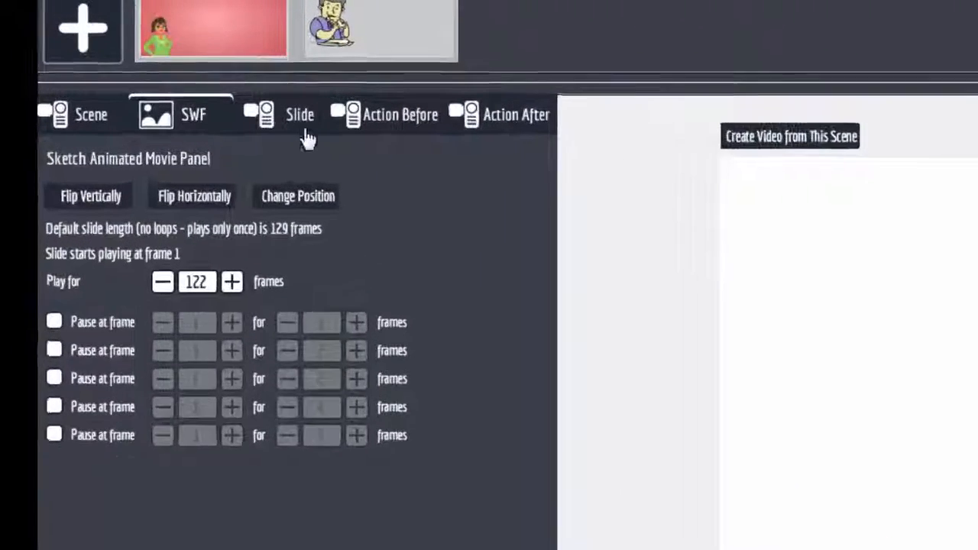
Step: Customize the businesswoman slide's text by replacing the name in Text Area 3 with a different first name, and close the text settings
click(168, 70)
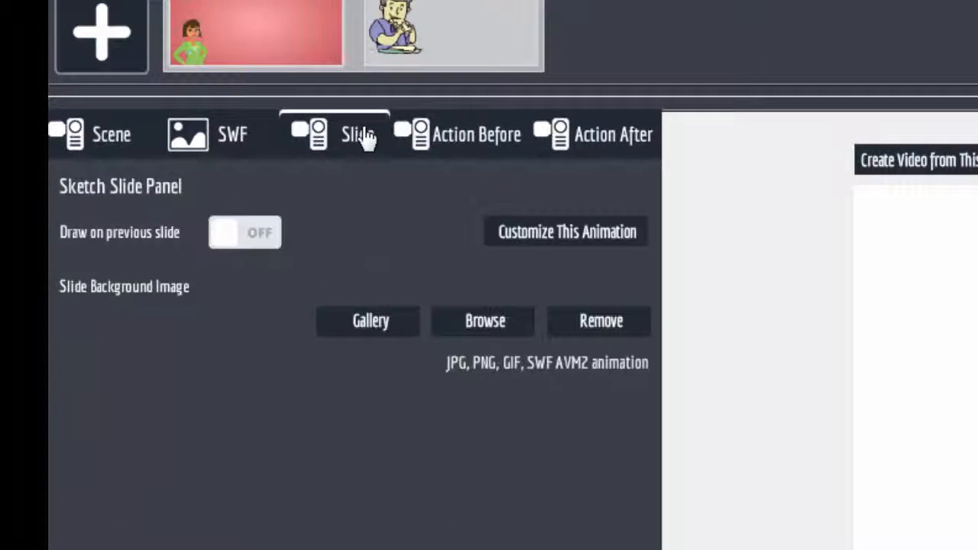
click(590, 233)
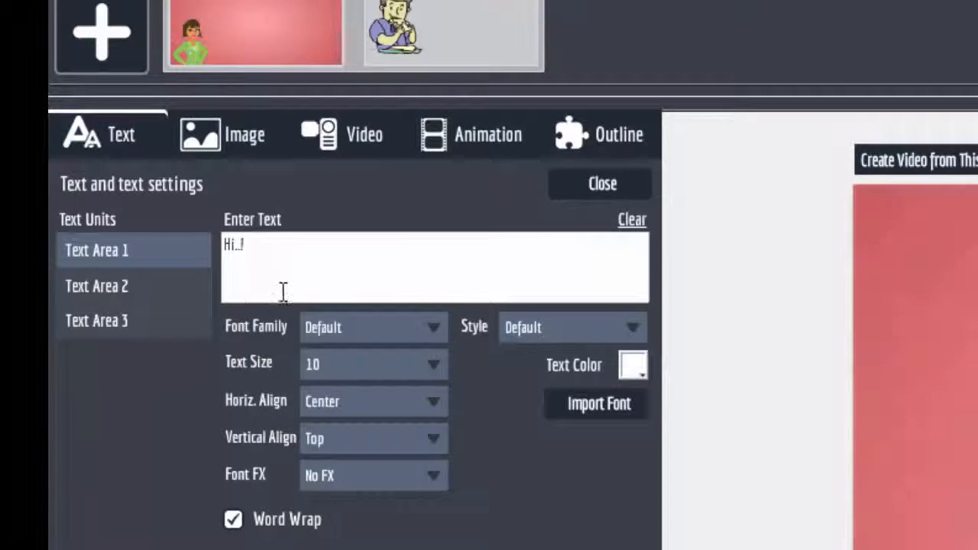
click(122, 291)
click(113, 320)
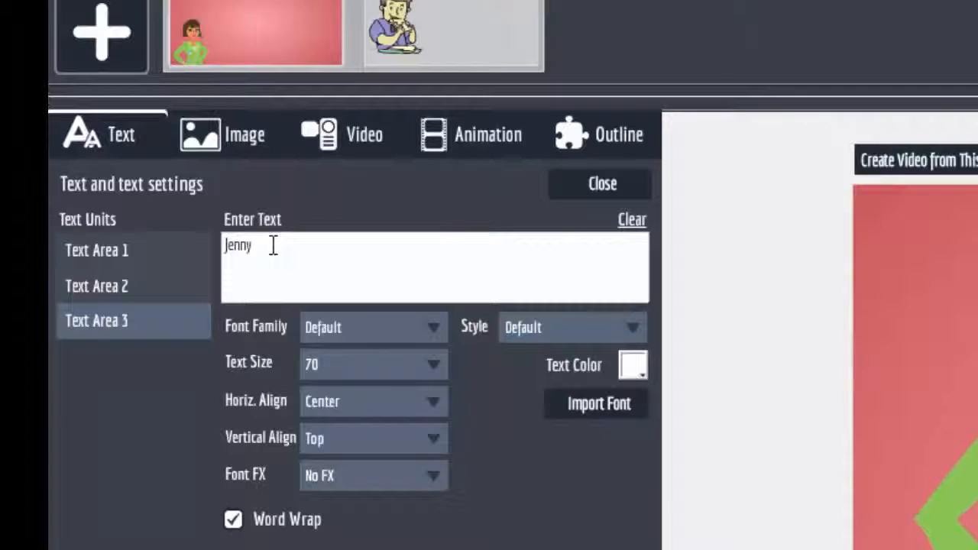
text(Barbara)
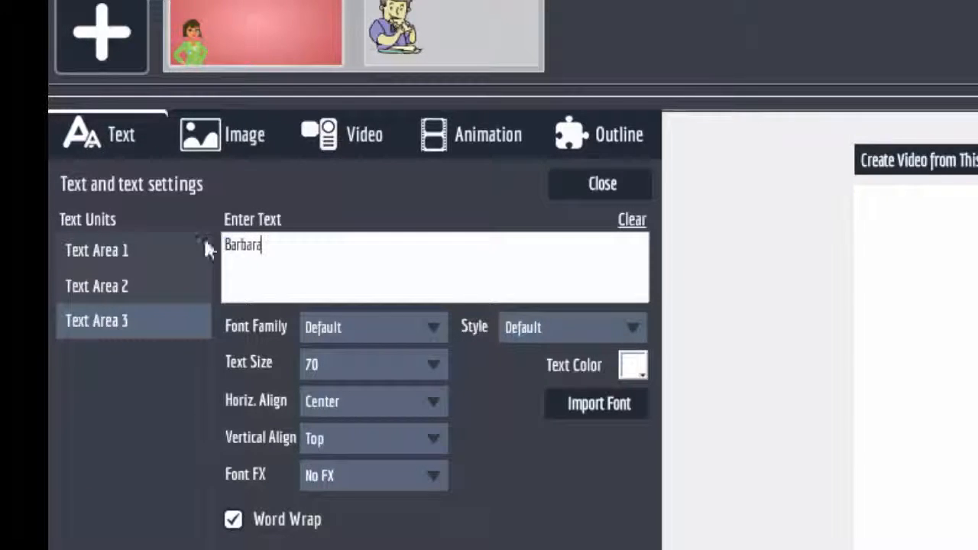
click(114, 288)
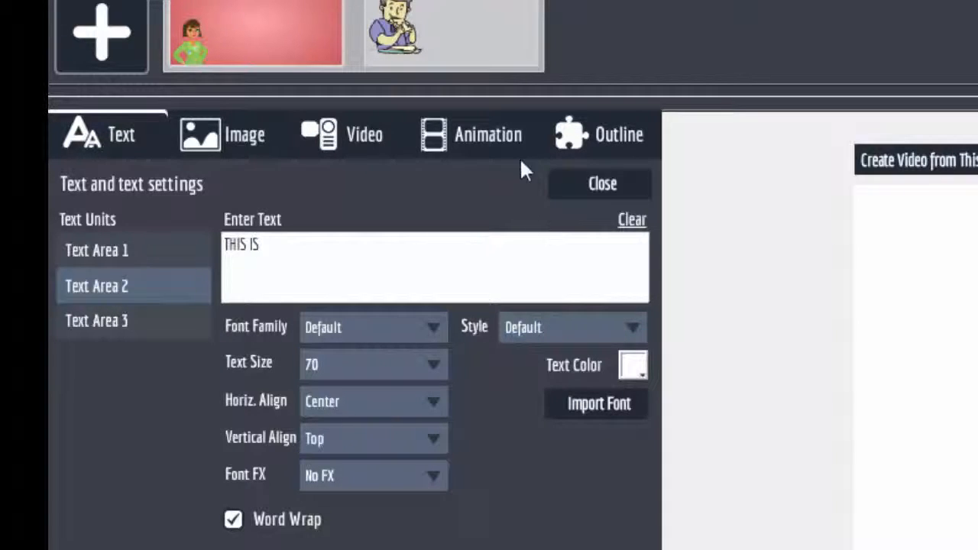
click(633, 185)
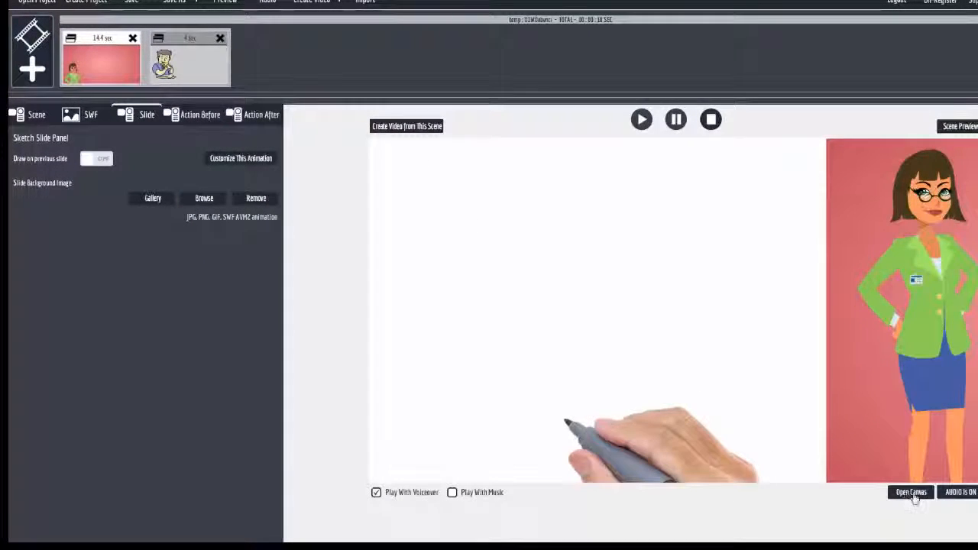
Step: Nudge the slide's 216-frame animation point slightly left on the canvas to line up with the start position, and close the canvas
click(912, 493)
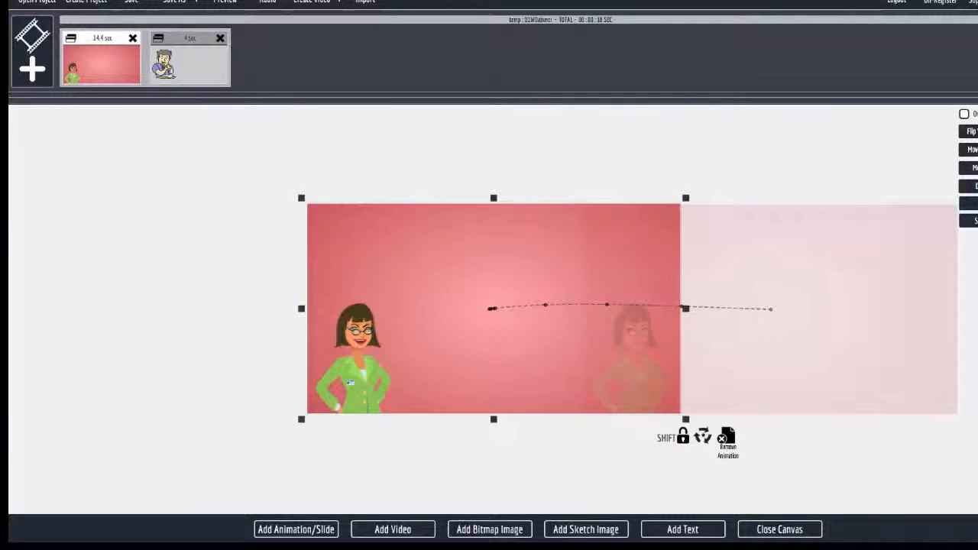
click(462, 353)
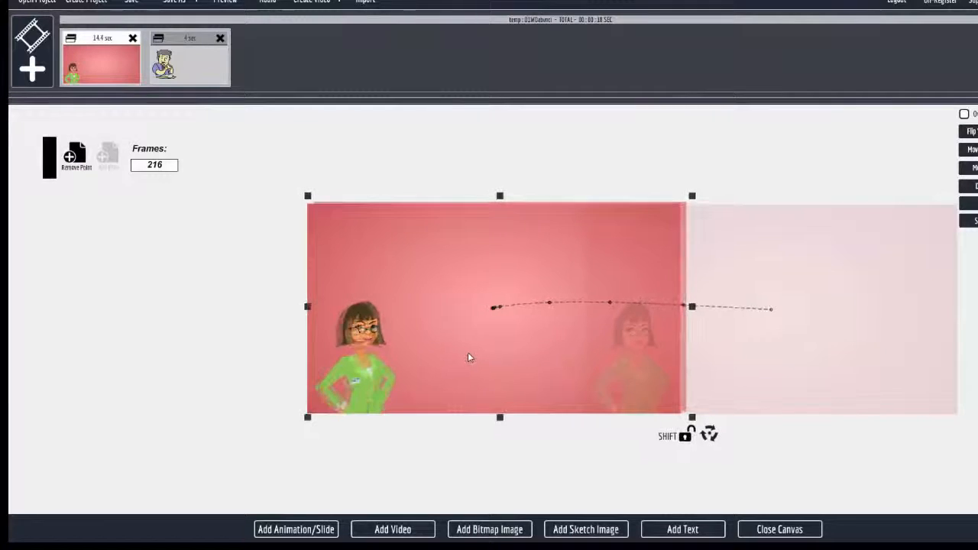
drag(468, 352, 461, 353)
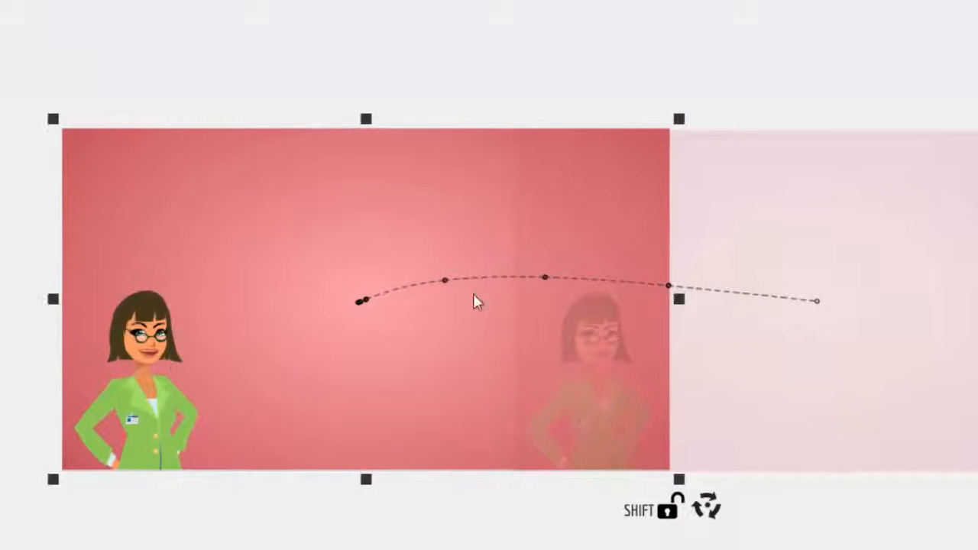
click(884, 277)
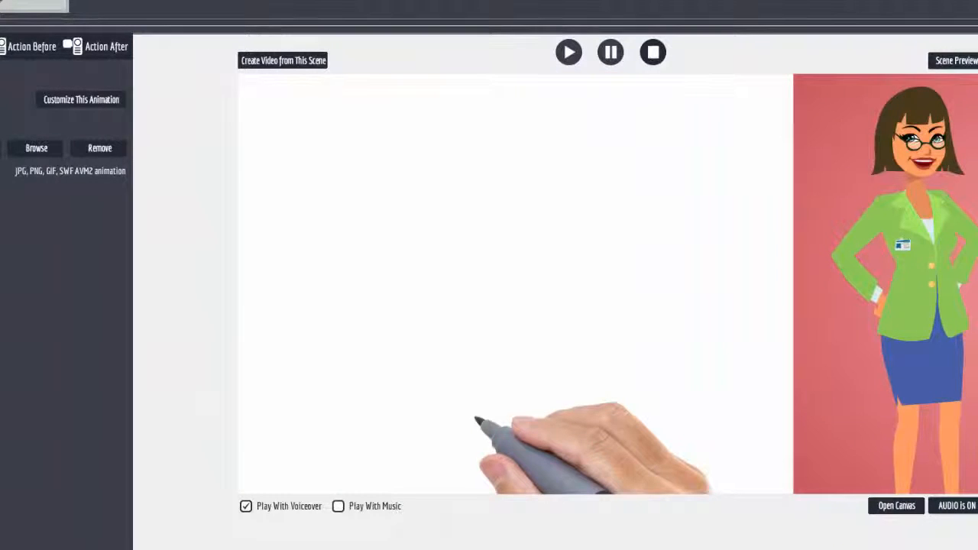
Step: Preview the scene with the adjusted animation point and customized slide text, and close the preview
click(970, 62)
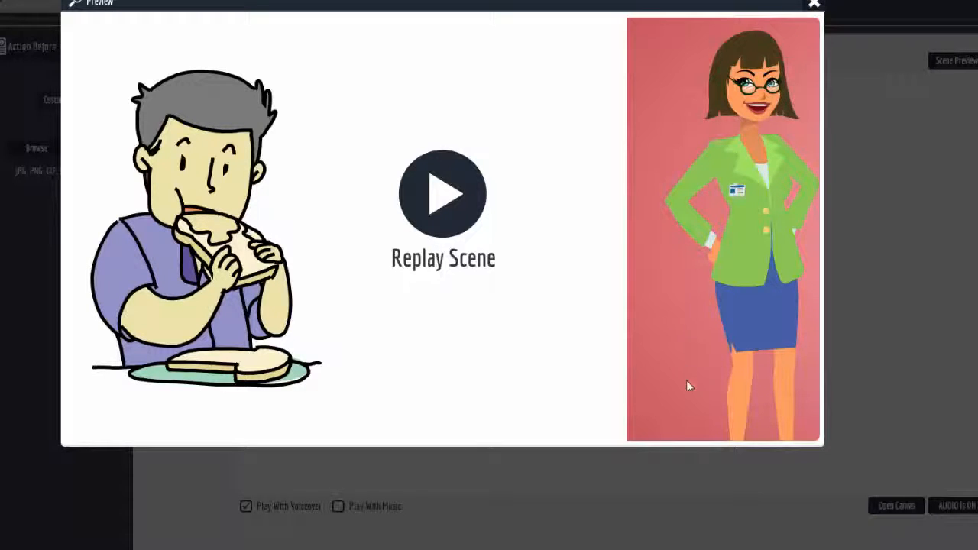
click(815, 6)
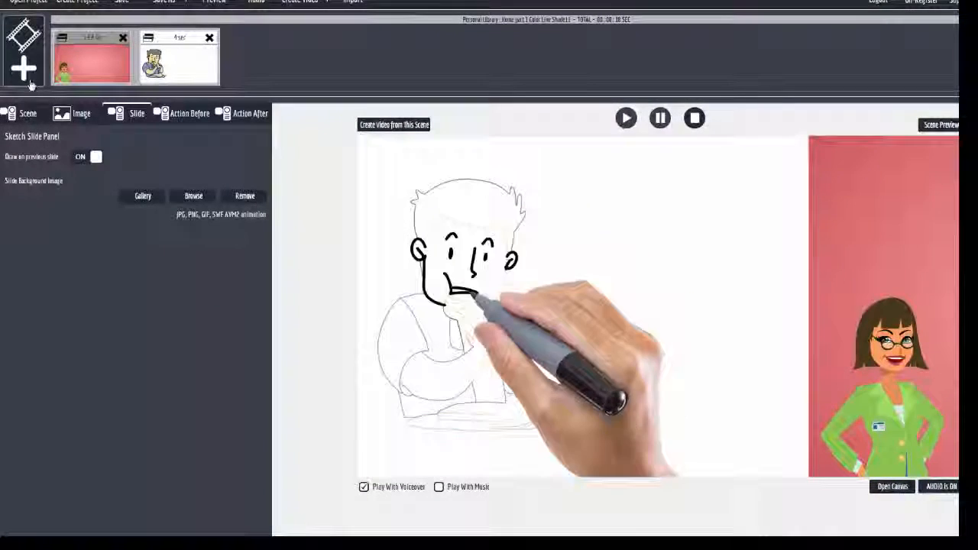
Step: Create a new sketch scene and load the sunset tree image 003 from the Monthly Images folder as a bitmap
click(19, 69)
click(429, 260)
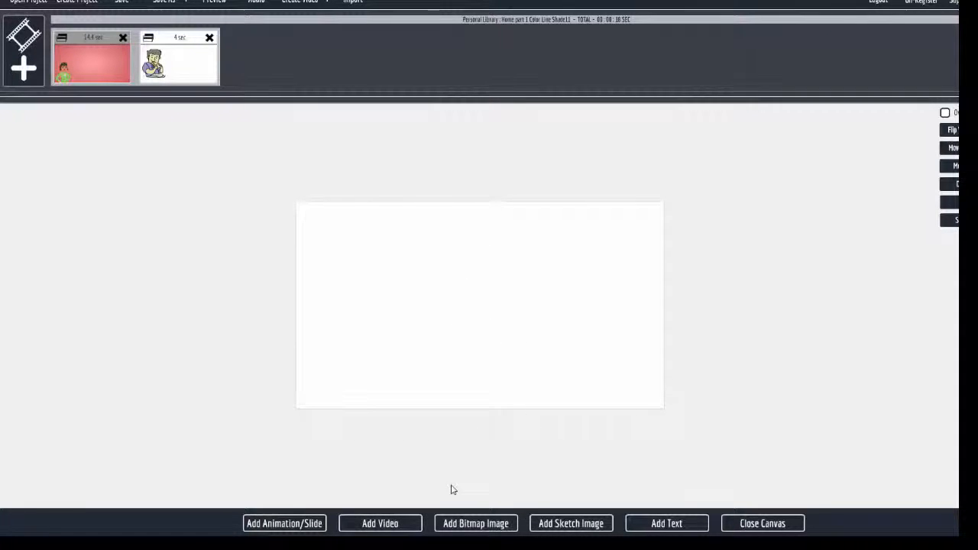
click(493, 524)
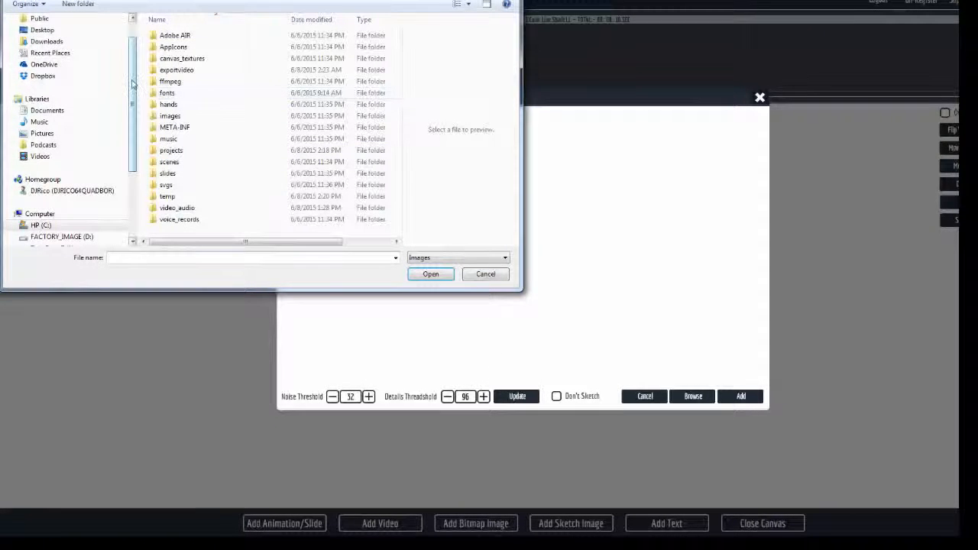
scroll(77, 160, down, 3)
click(80, 155)
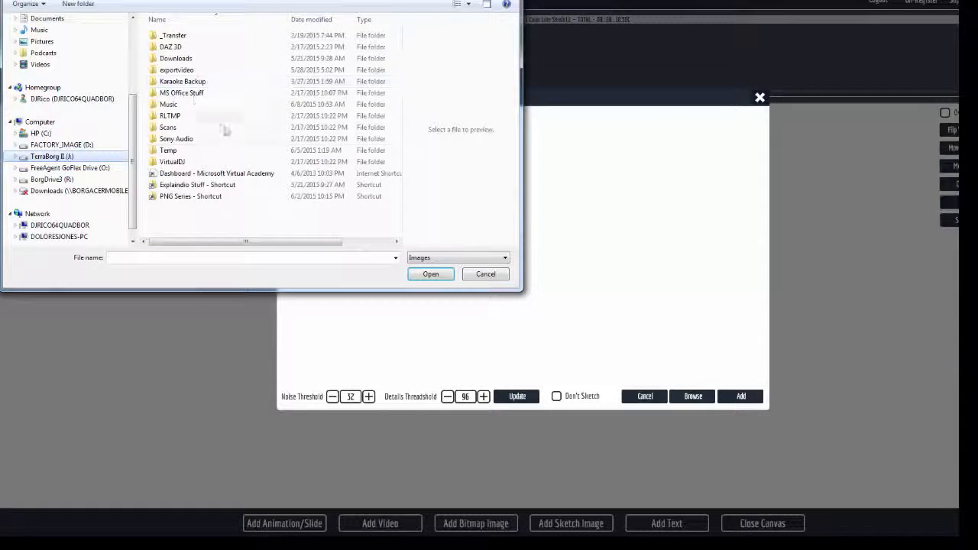
double_click(192, 185)
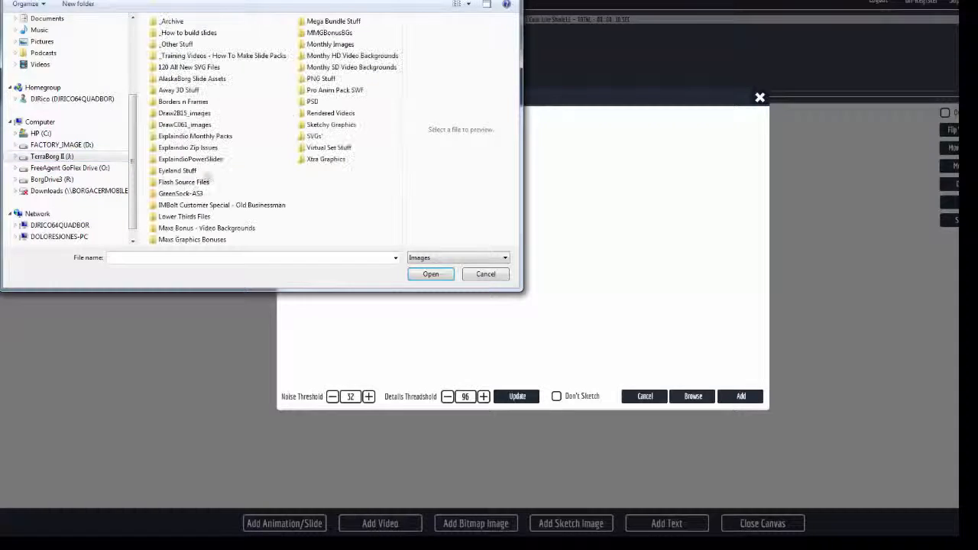
double_click(327, 45)
click(359, 172)
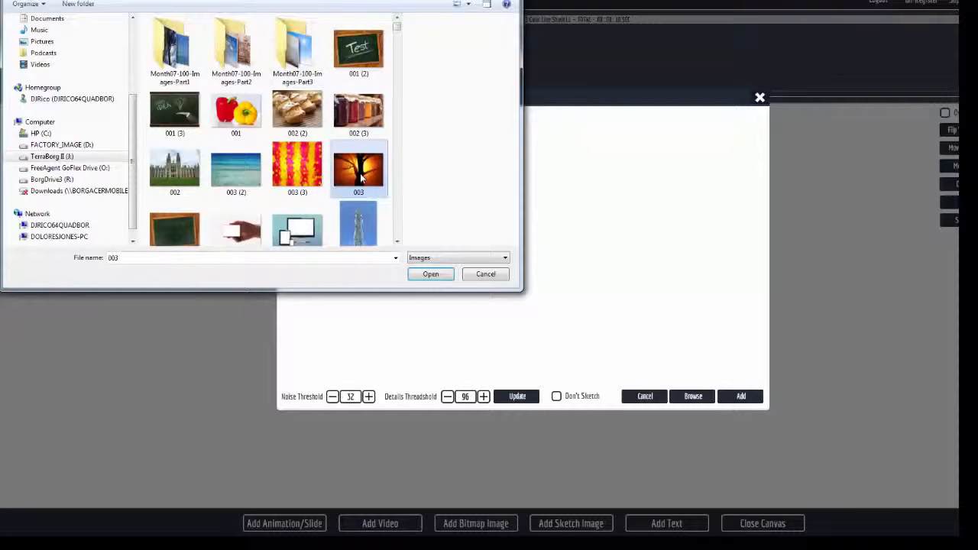
click(430, 275)
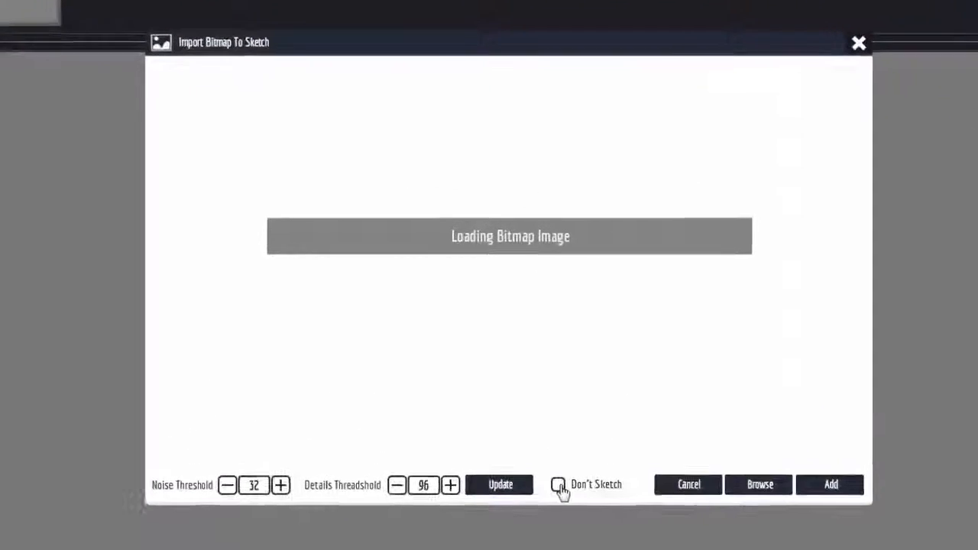
Step: Add the tree image to the canvas with Don't Sketch enabled and scale it to full screen
click(561, 525)
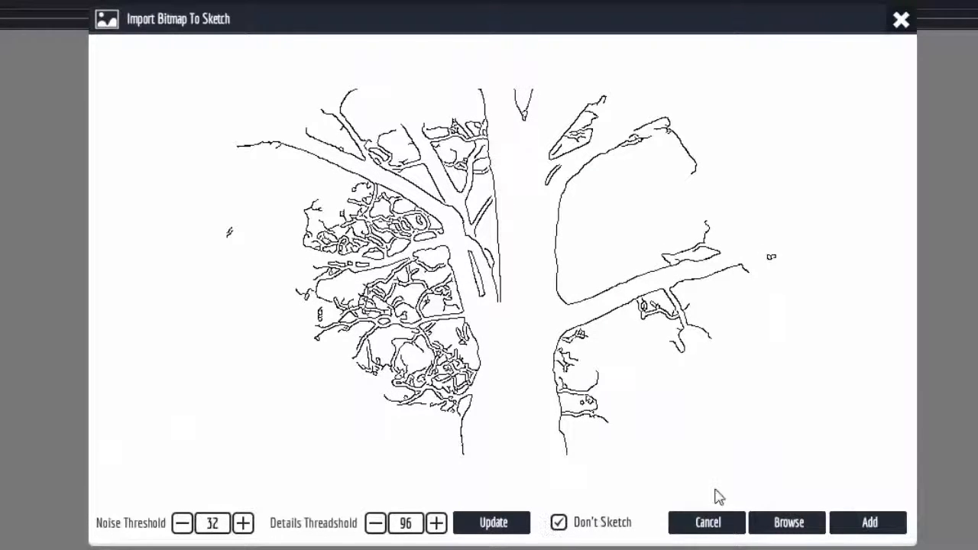
click(871, 523)
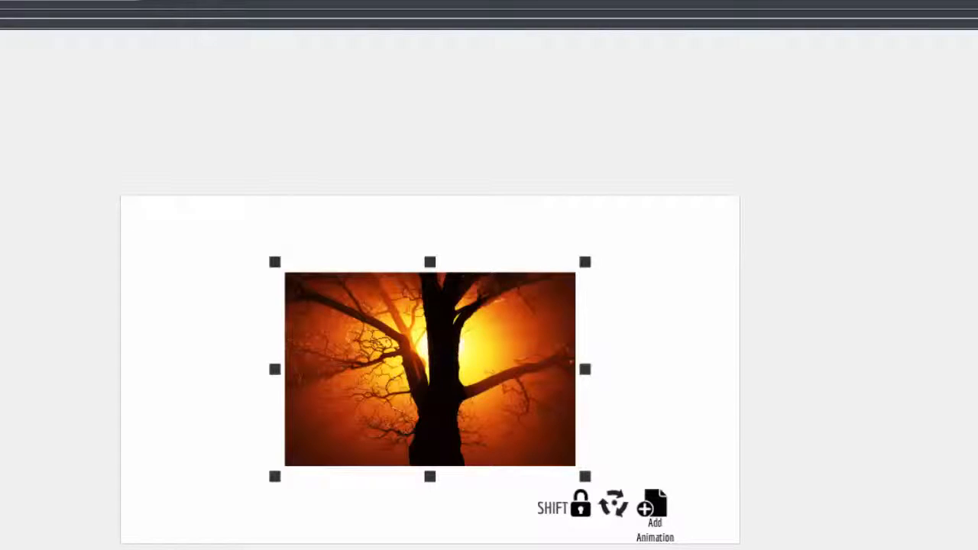
click(891, 337)
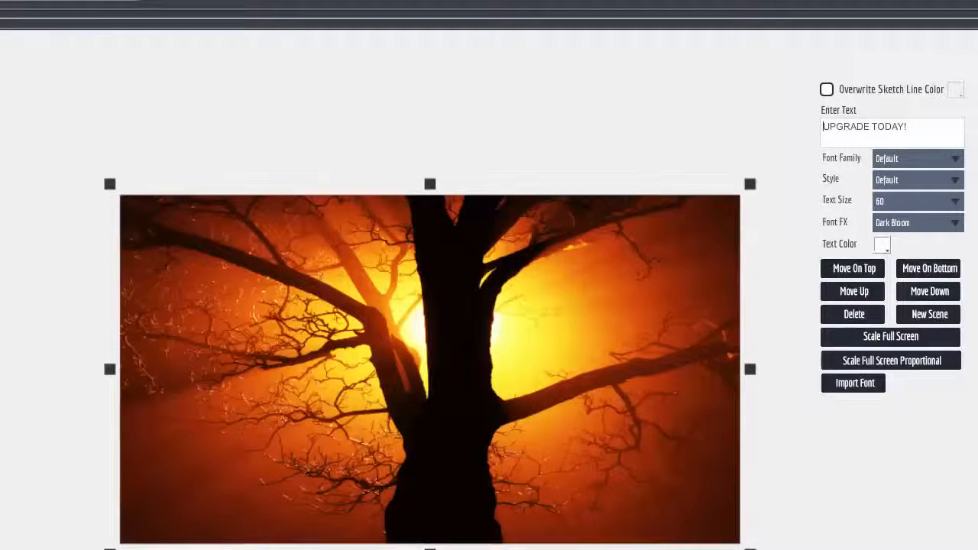
click(772, 457)
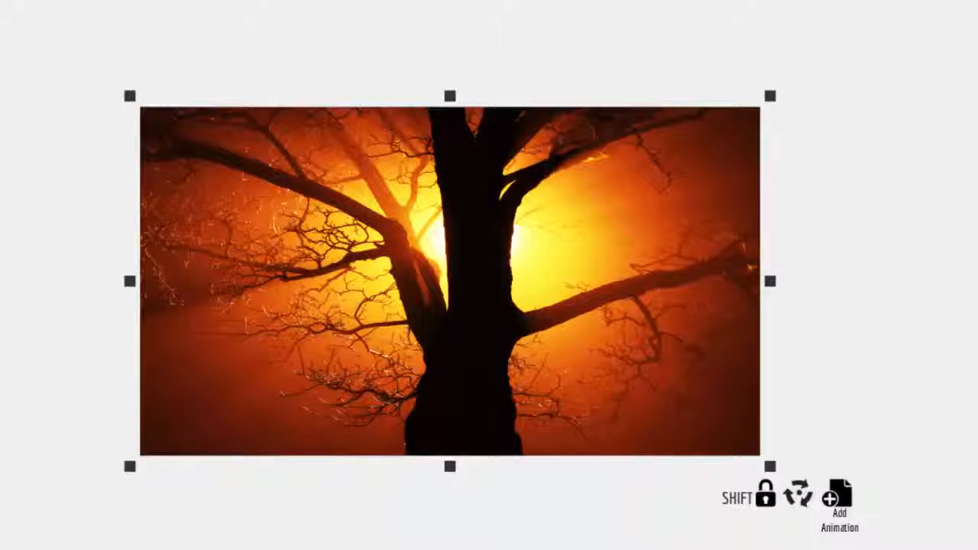
Step: Add the Flash animation "hi" from the Character Businesswoman2 images folder to the canvas with Don't Sketch enabled
click(175, 547)
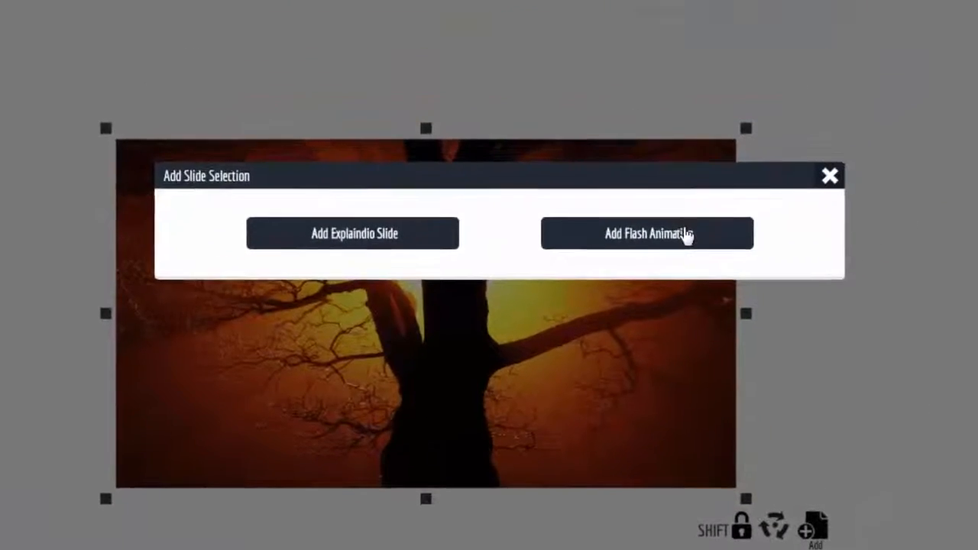
click(859, 93)
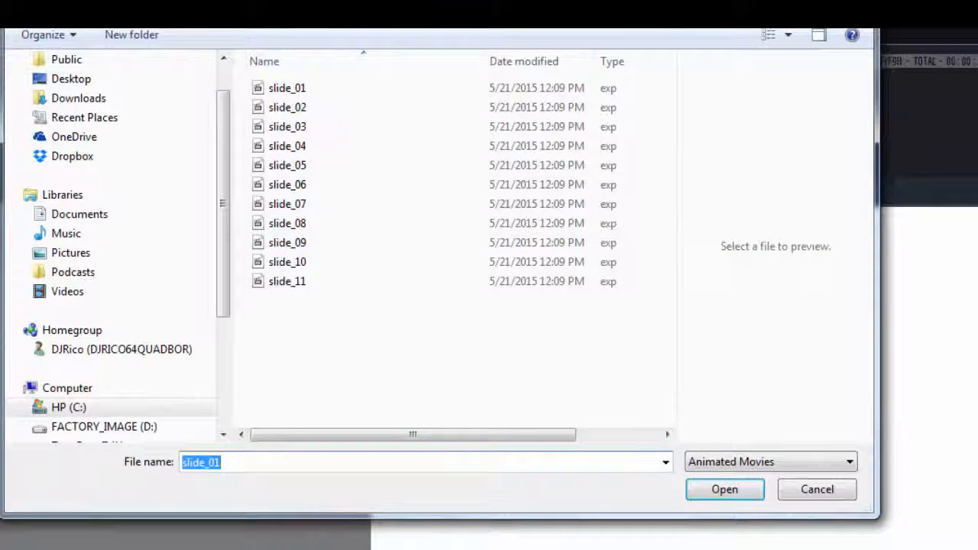
click(340, 20)
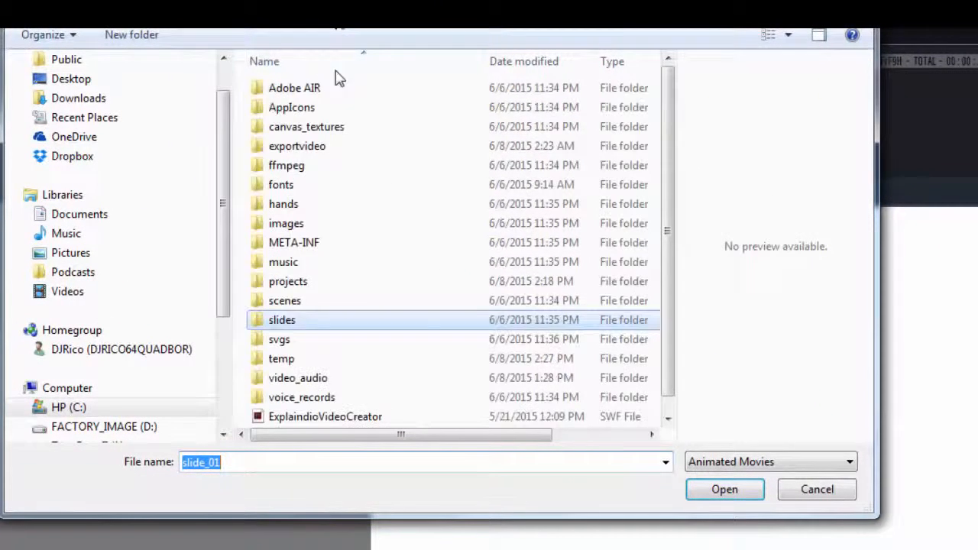
click(295, 226)
double_click(294, 227)
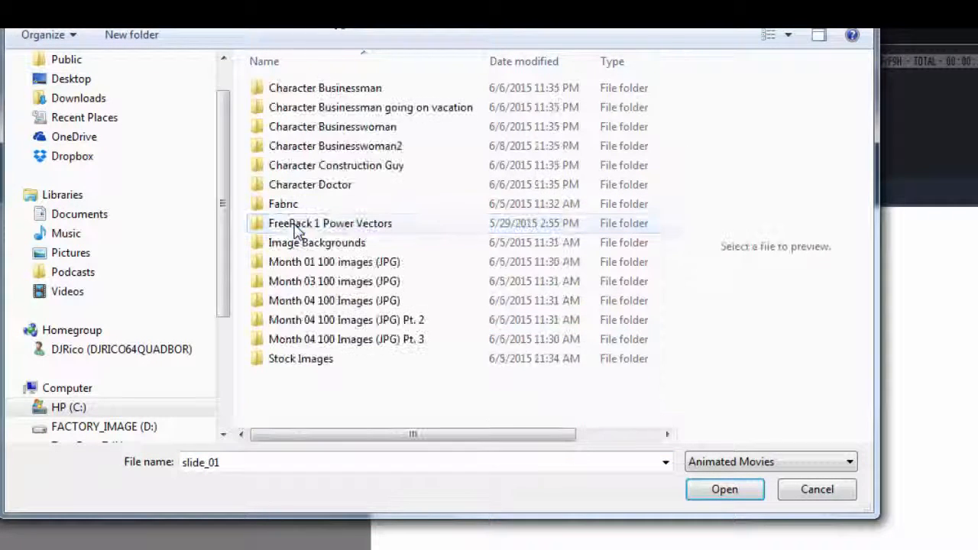
click(344, 150)
double_click(344, 150)
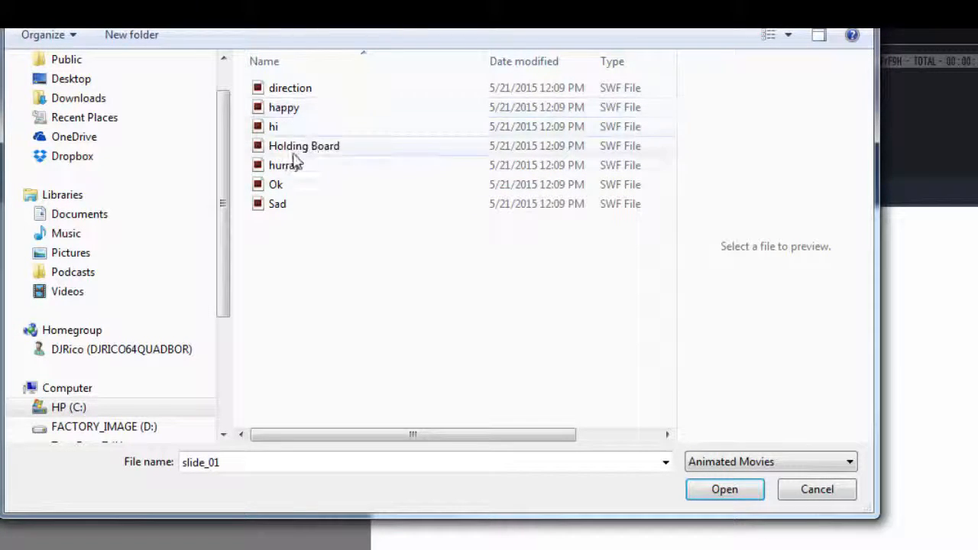
click(269, 130)
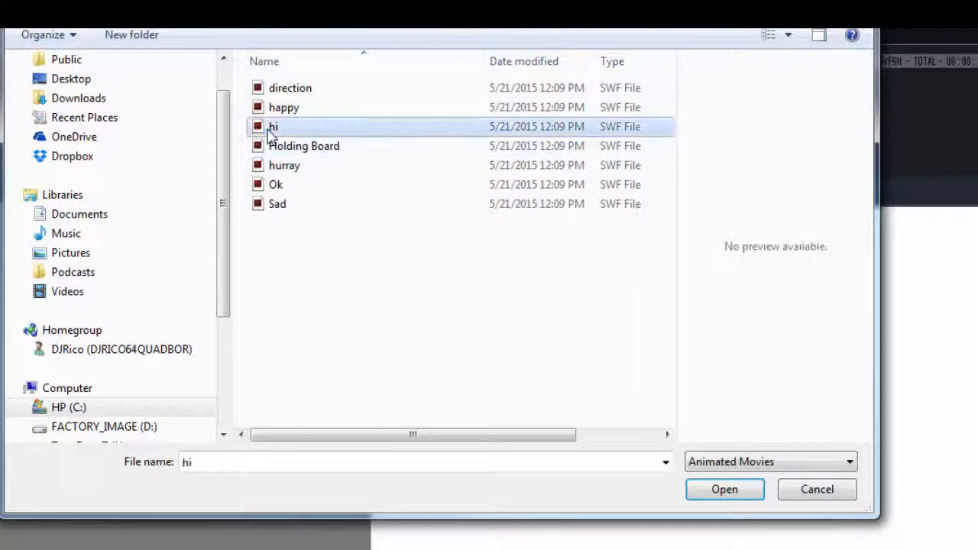
click(720, 489)
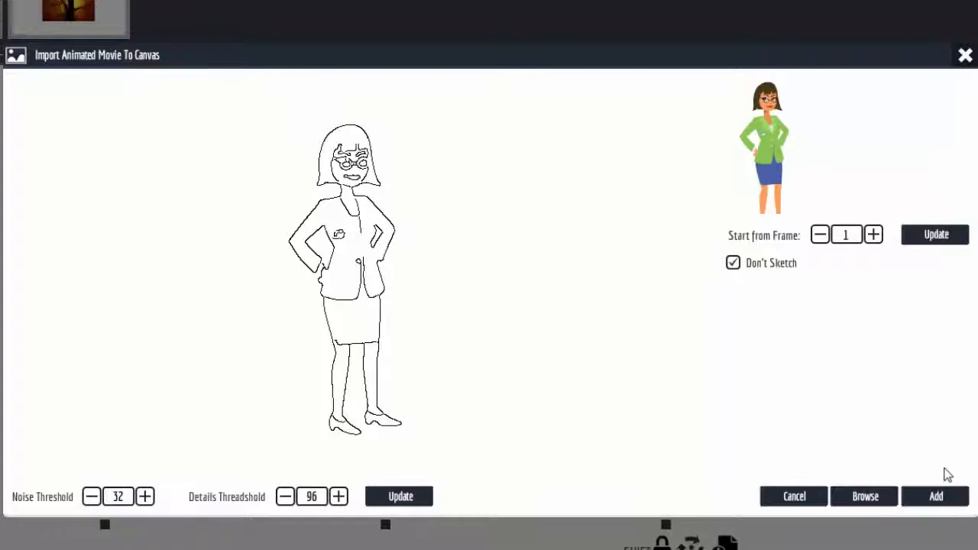
click(936, 496)
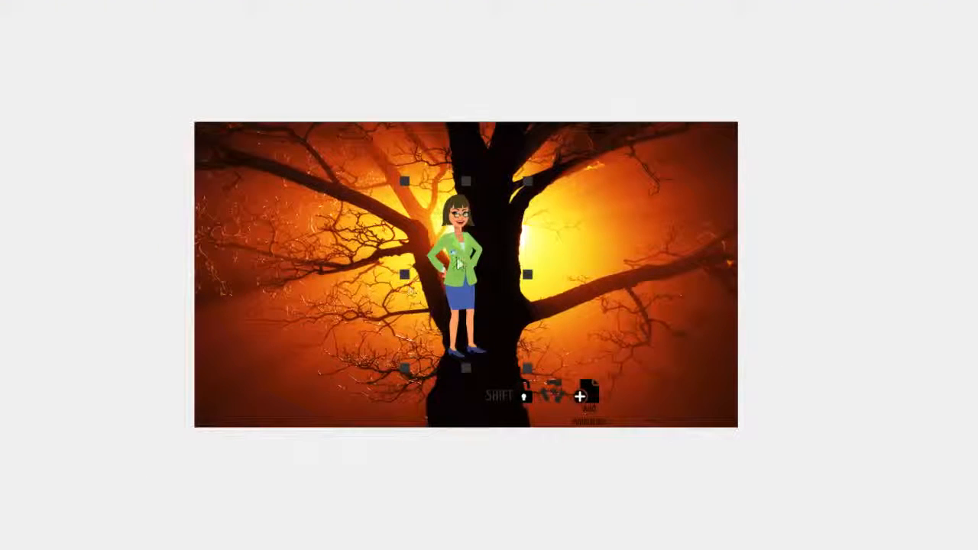
Step: Move the businesswoman to the left side of the tree image, enlarge her to nearly the canvas height, and close the canvas
drag(456, 261, 298, 268)
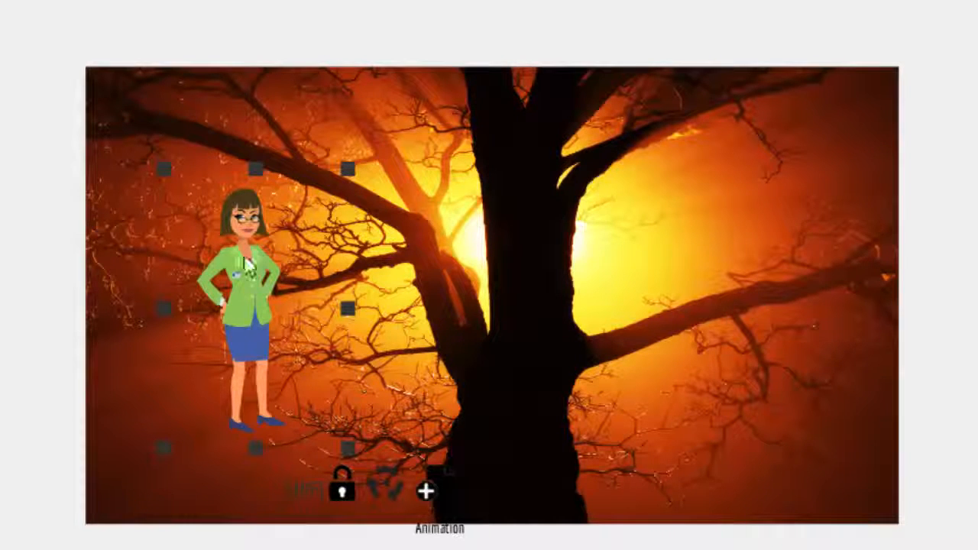
mouse_move(255, 332)
mouse_down()
mouse_move(236, 339)
mouse_move(210, 311)
mouse_move(242, 336)
mouse_up()
drag(326, 422, 381, 504)
drag(238, 313, 202, 315)
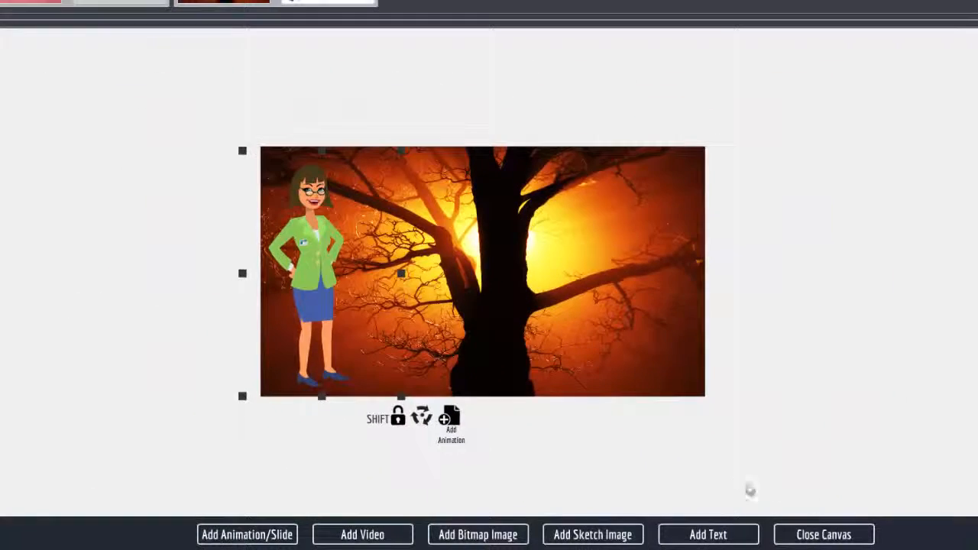
click(842, 535)
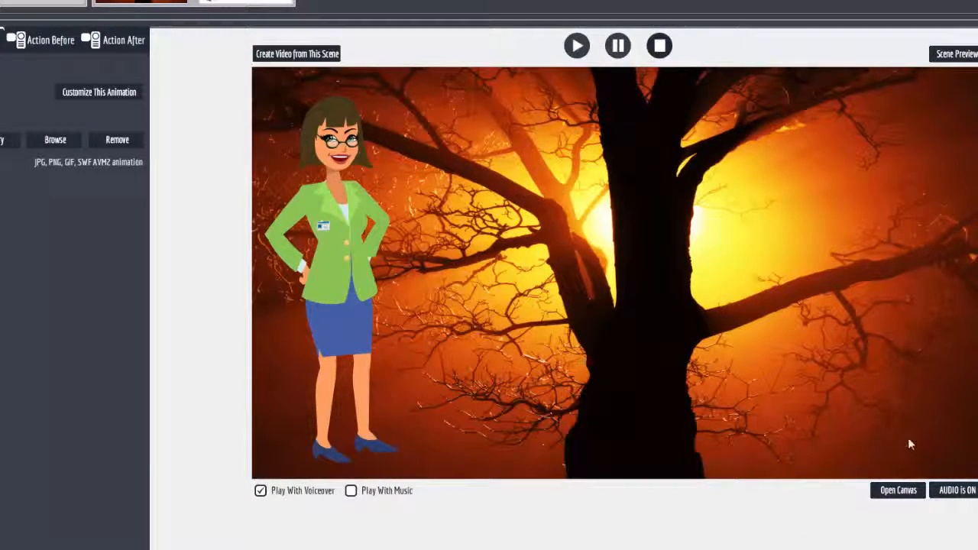
Step: Animate the businesswoman from just outside the tree image's left edge to a standing position over its left side, and close the canvas
click(898, 491)
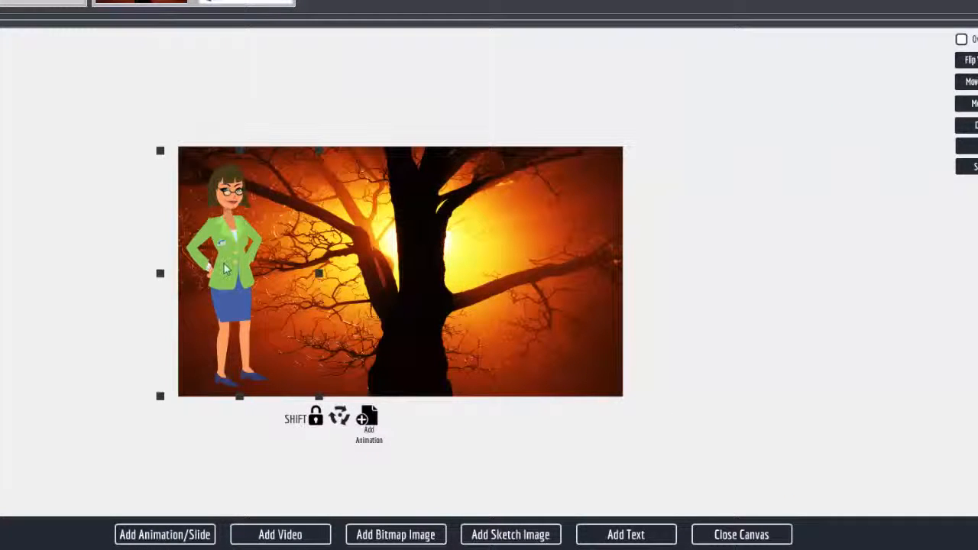
drag(154, 253, 118, 257)
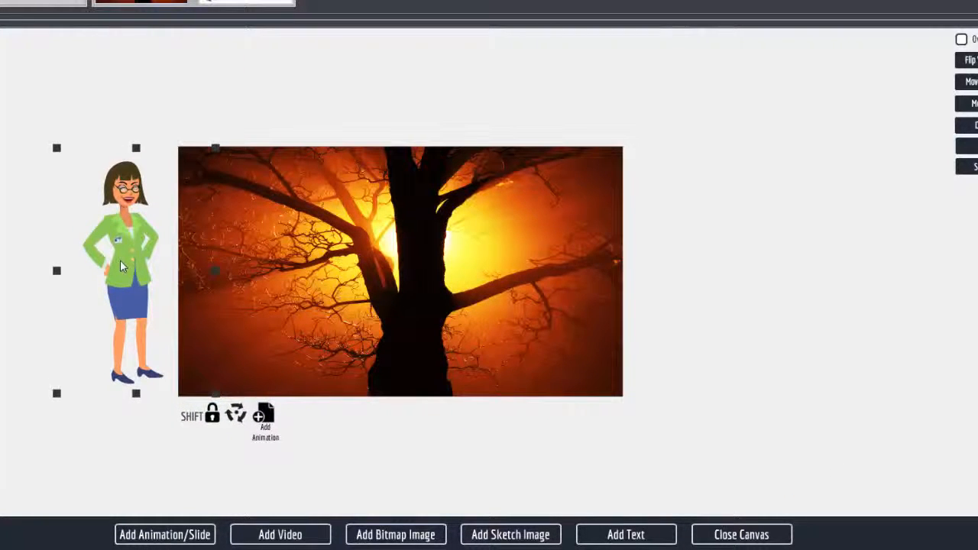
click(264, 416)
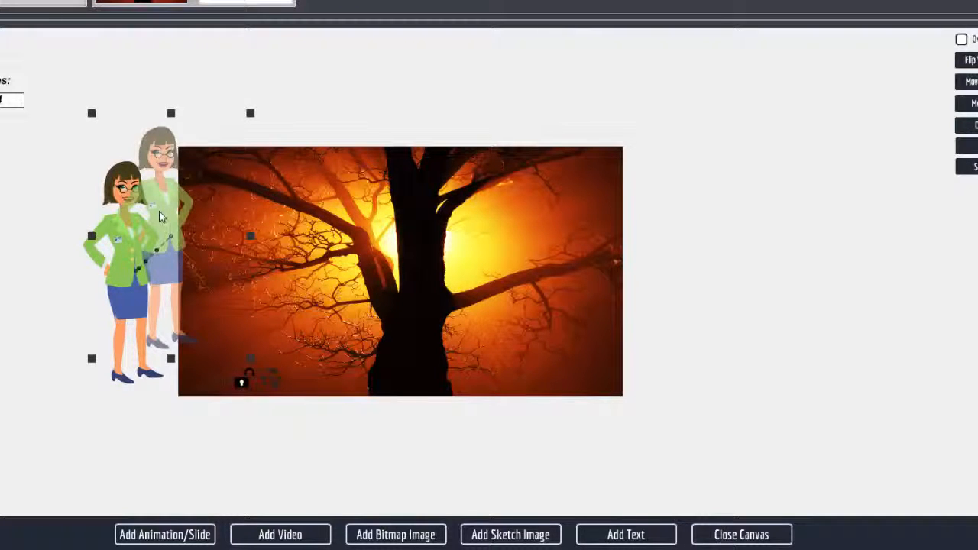
drag(160, 217, 229, 245)
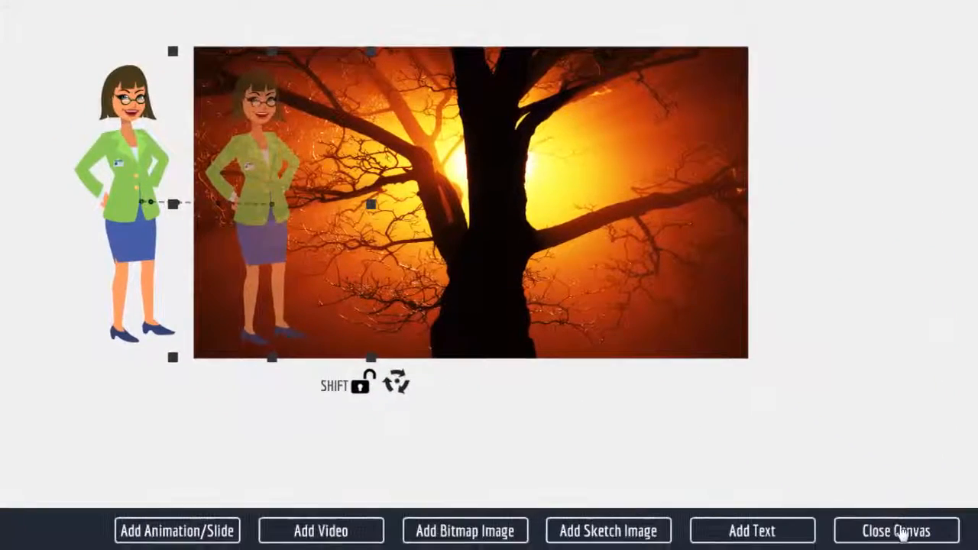
click(899, 532)
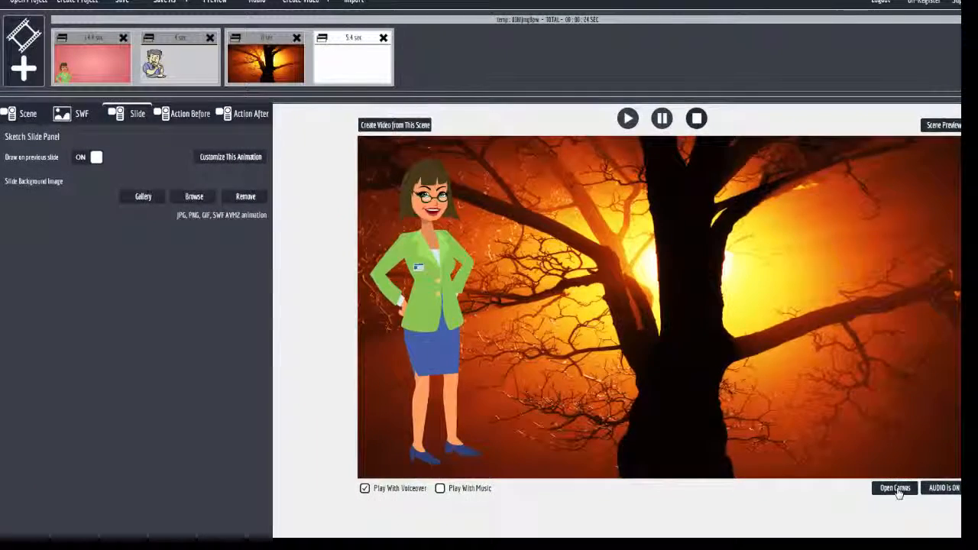
Step: Reopen the canvas and enlarge the businesswoman's animation end position to about one and a half times her size
click(883, 473)
click(342, 328)
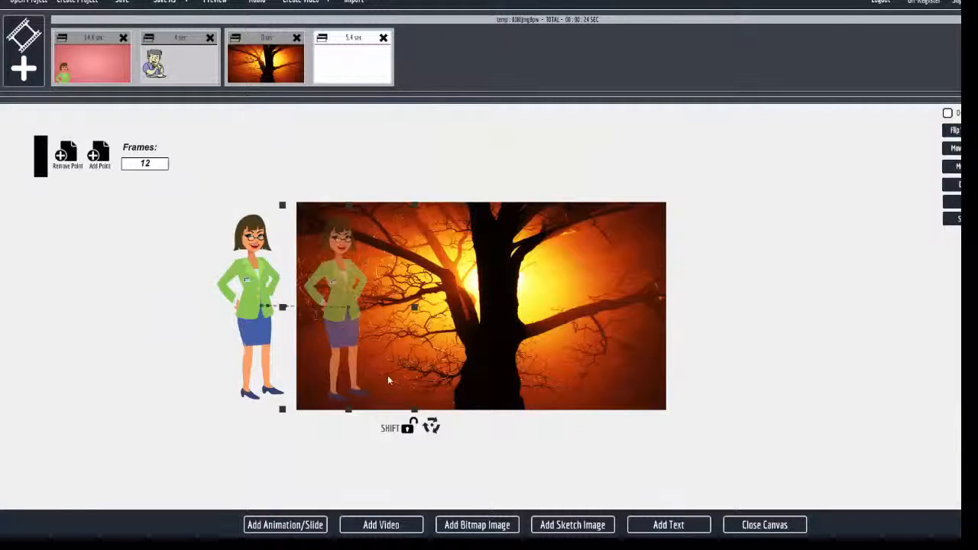
drag(413, 412, 469, 481)
click(468, 483)
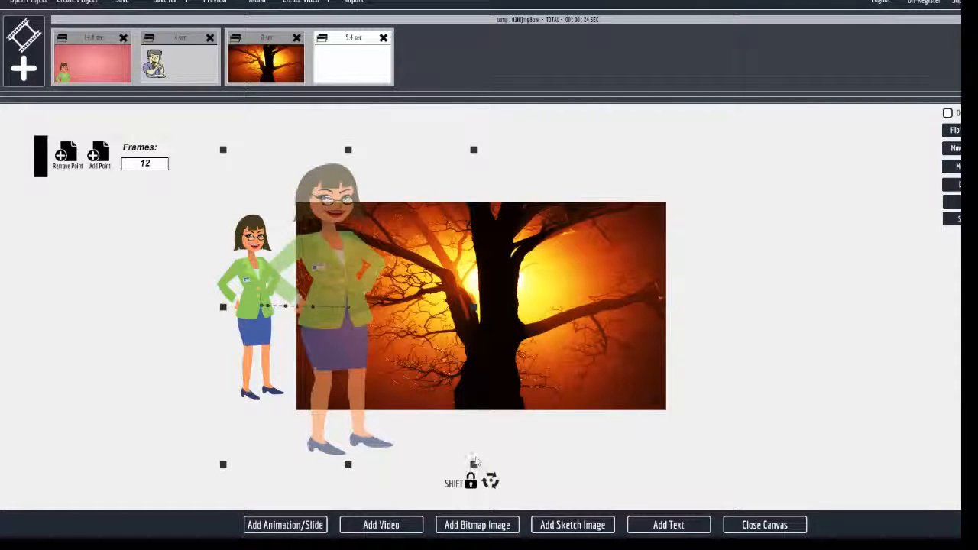
drag(474, 464, 461, 481)
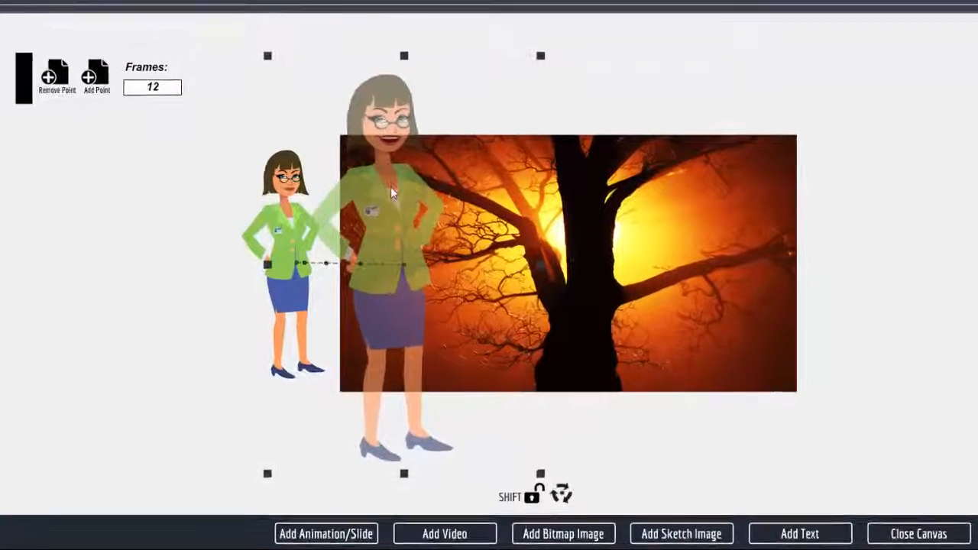
Step: Lower the enlarged end figure so her head and upper body fill the left part of the tree image, and close the canvas
drag(361, 217, 401, 282)
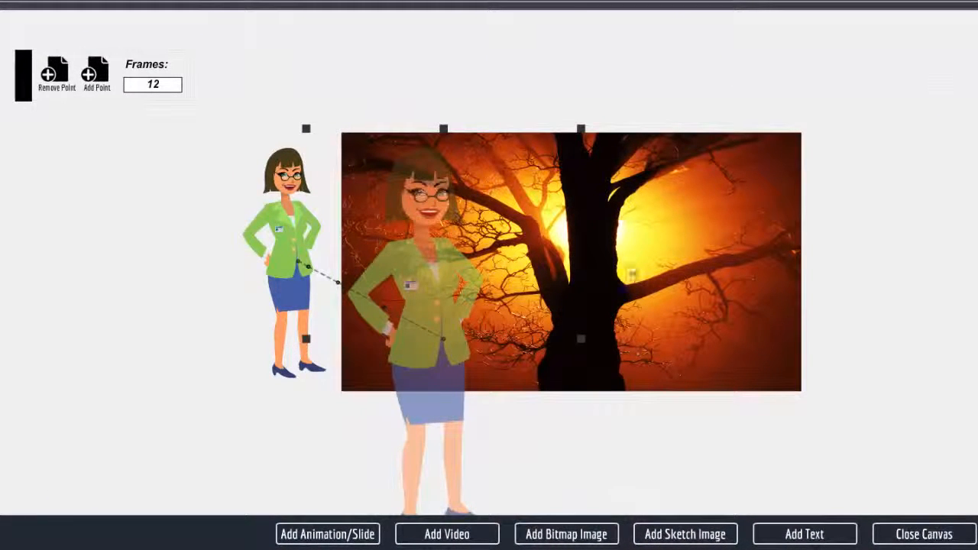
scroll(936, 321, down, 6)
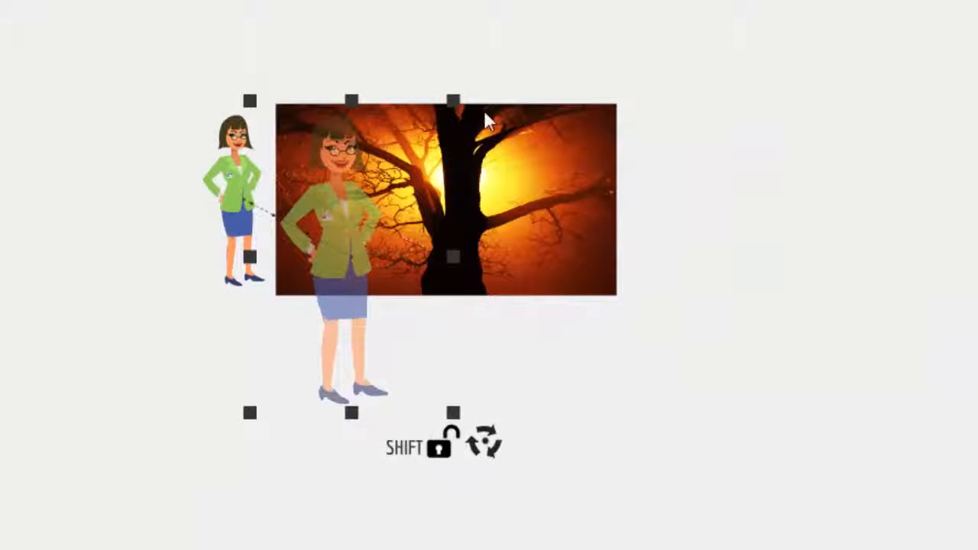
drag(457, 99, 473, 81)
drag(329, 220, 342, 235)
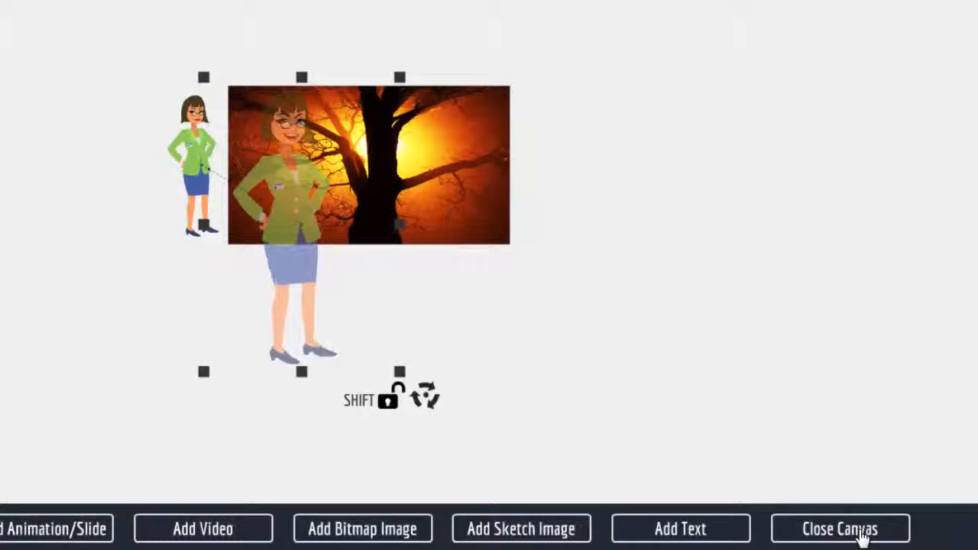
click(855, 527)
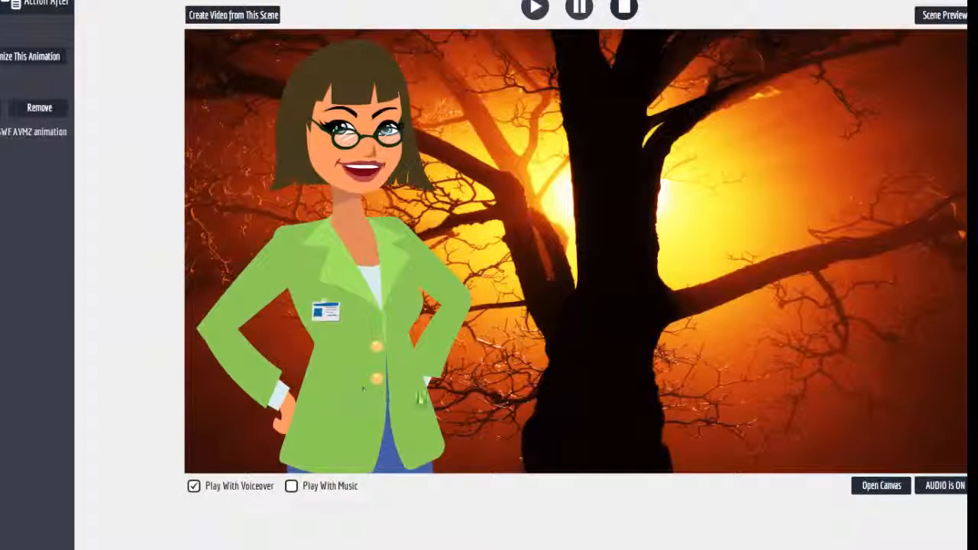
Step: Reopen the canvas and start adding an Explaindio slide from the Arctic Lower Thirds slide pack
click(883, 487)
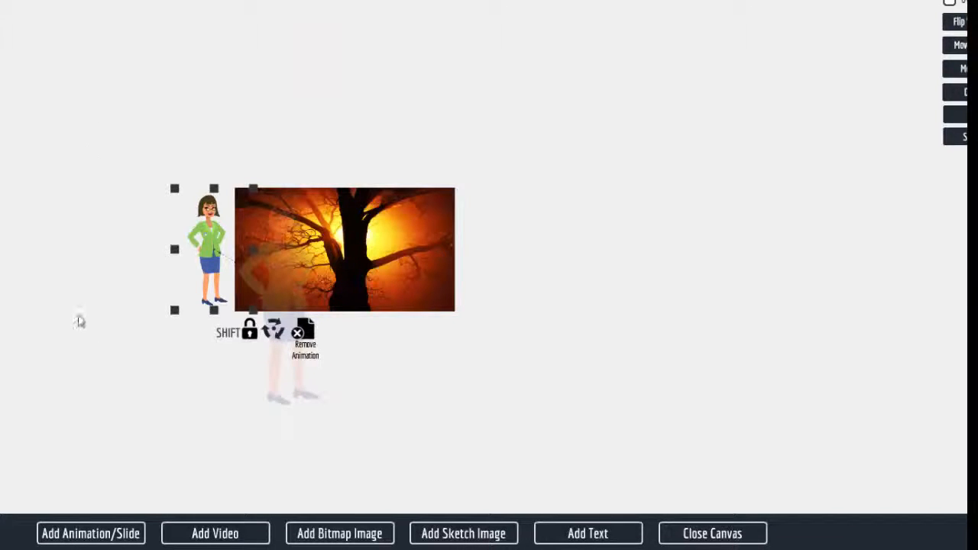
click(99, 533)
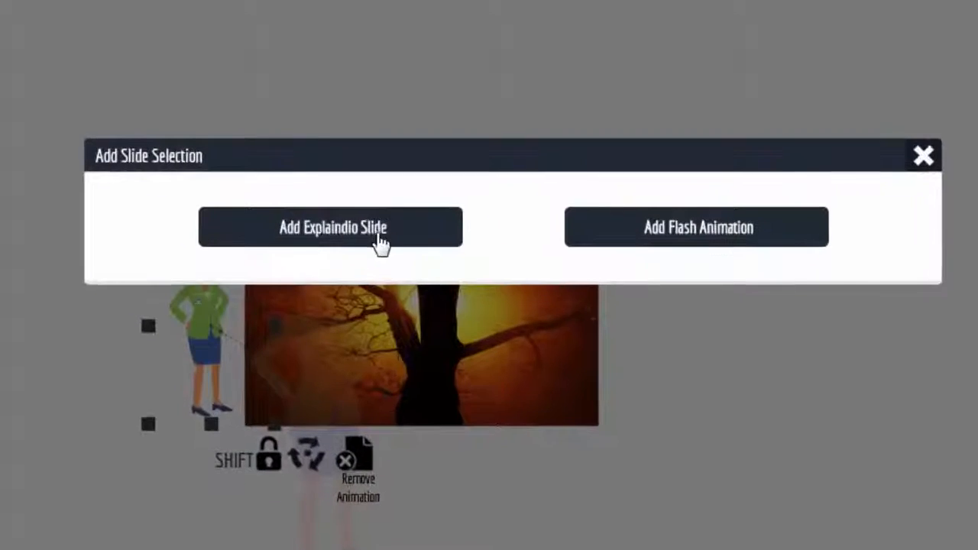
click(318, 190)
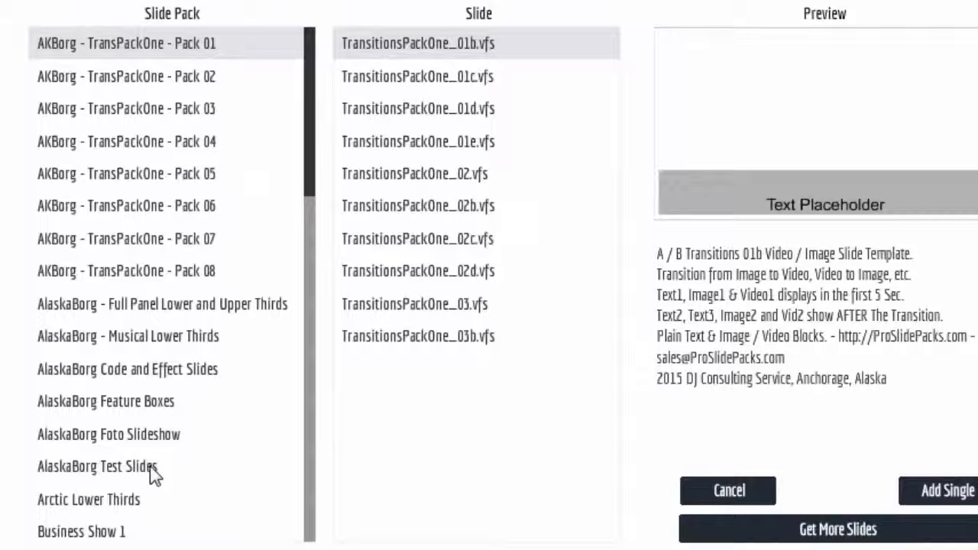
click(107, 510)
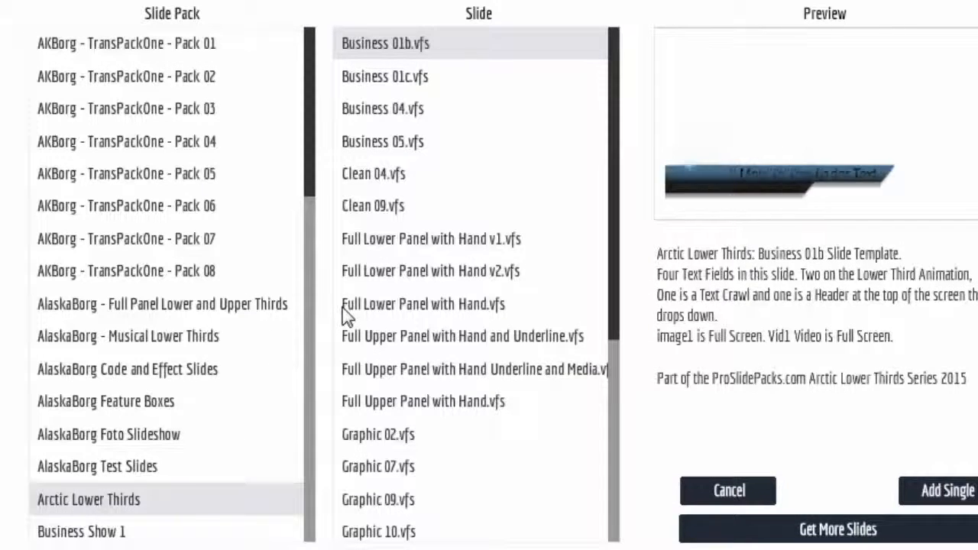
Step: Preview the Full Lower Panel with Hand, Graphic and Mission Control slides in the Arctic Lower Thirds pack
click(420, 241)
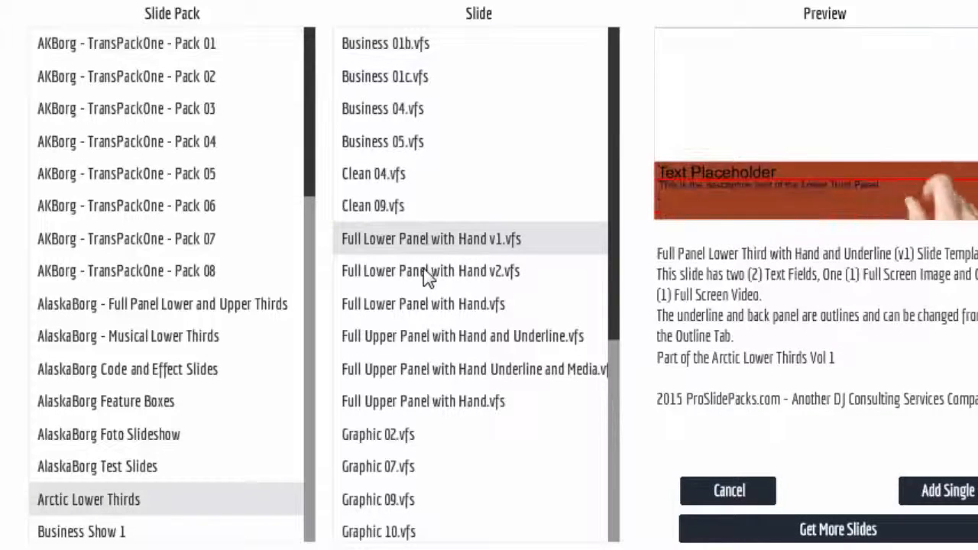
click(428, 271)
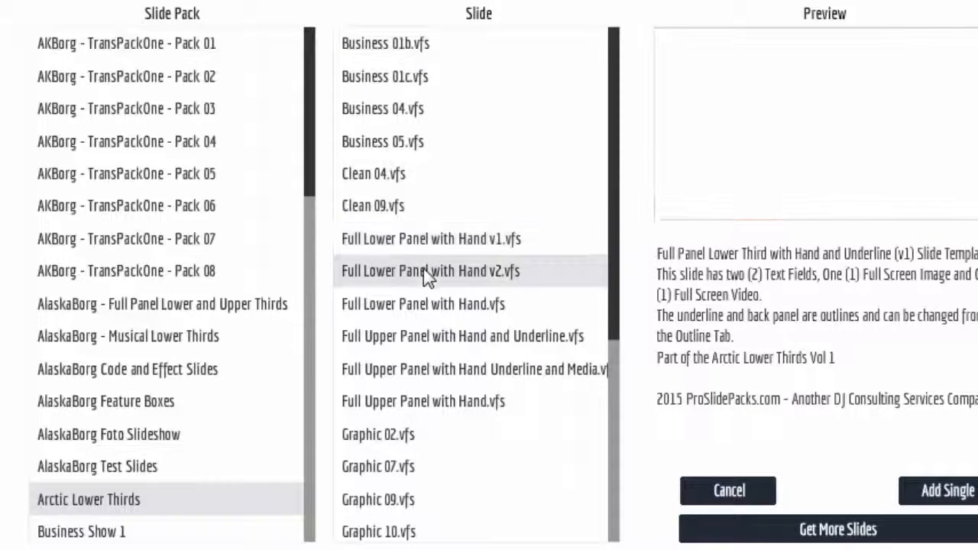
click(413, 439)
scroll(537, 420, down, 3)
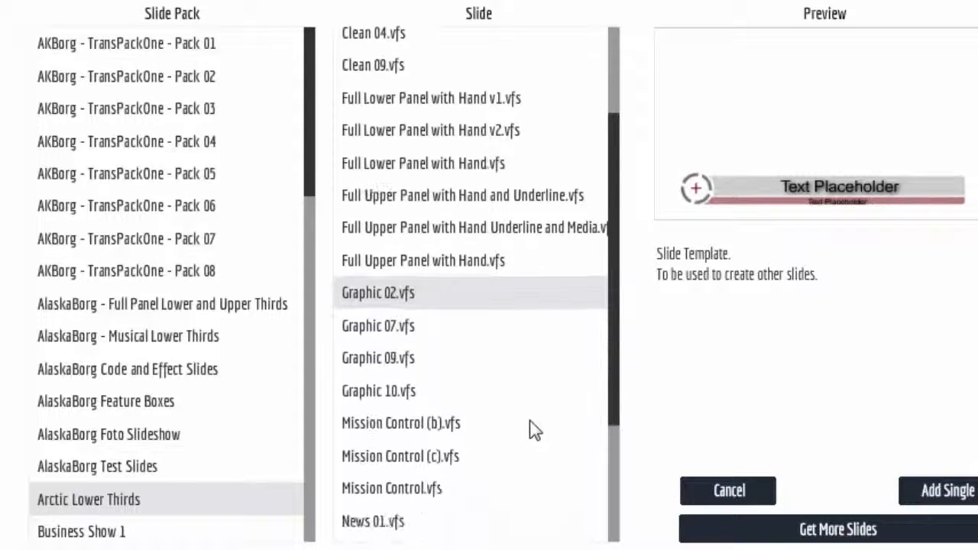
click(394, 392)
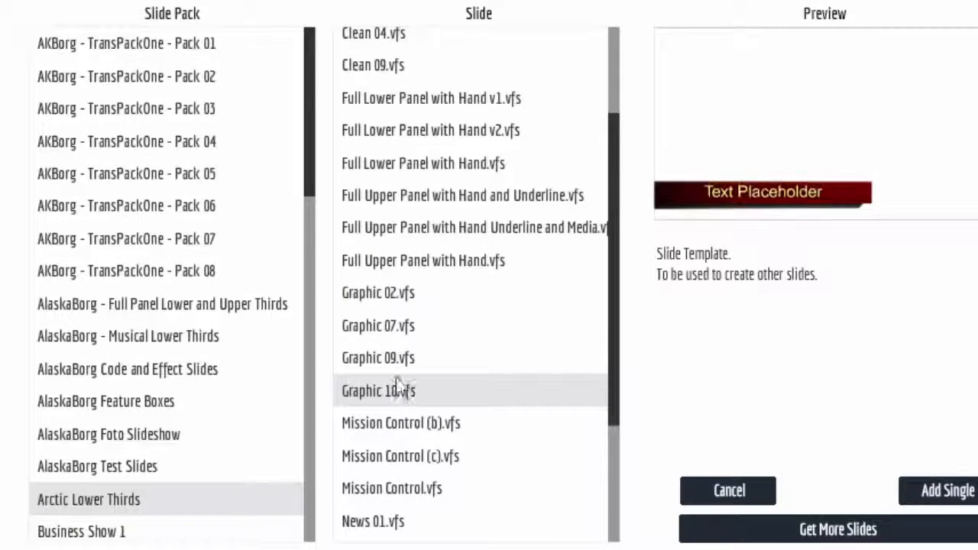
click(385, 359)
click(378, 327)
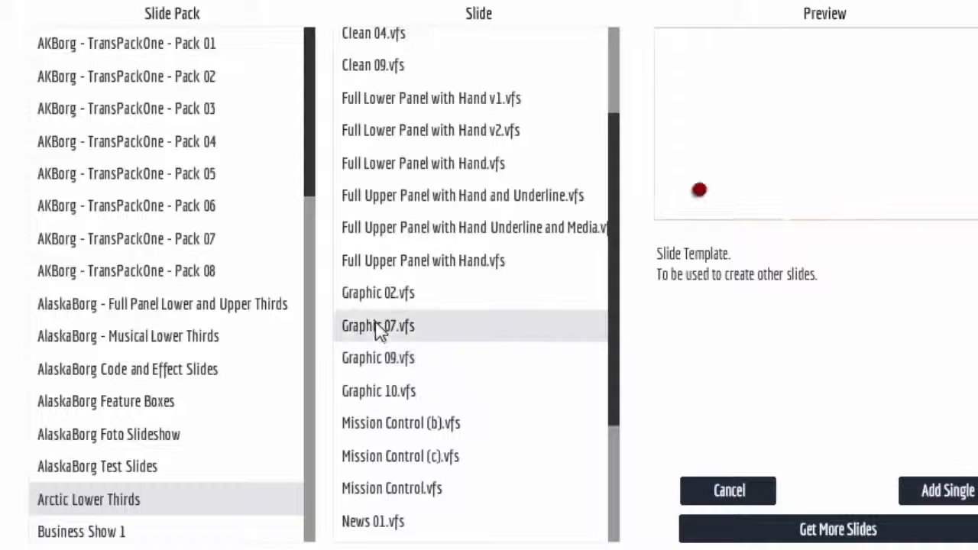
click(428, 457)
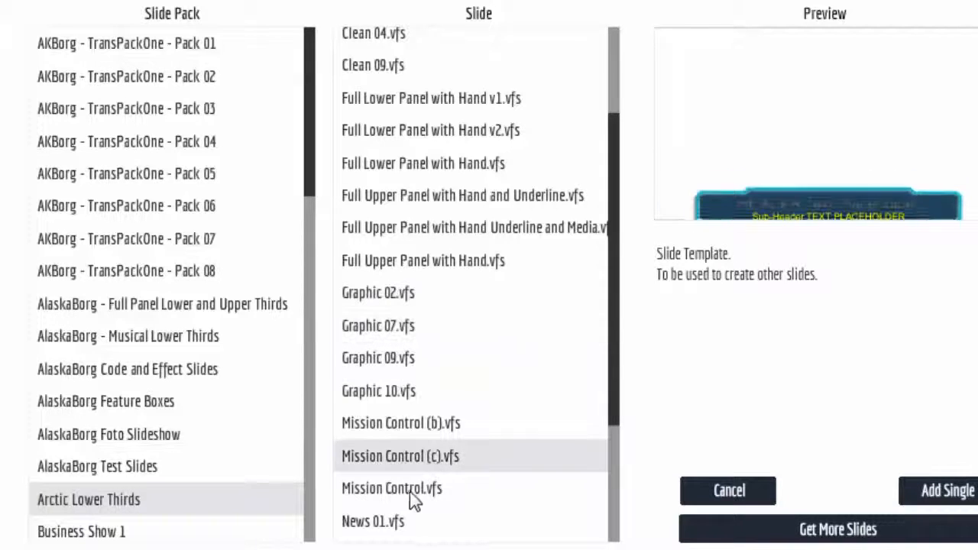
click(400, 495)
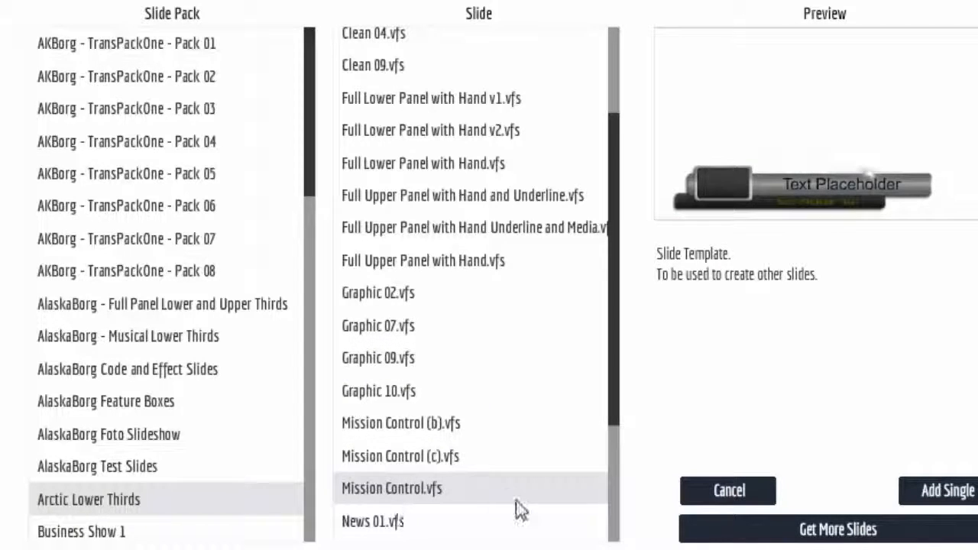
click(420, 459)
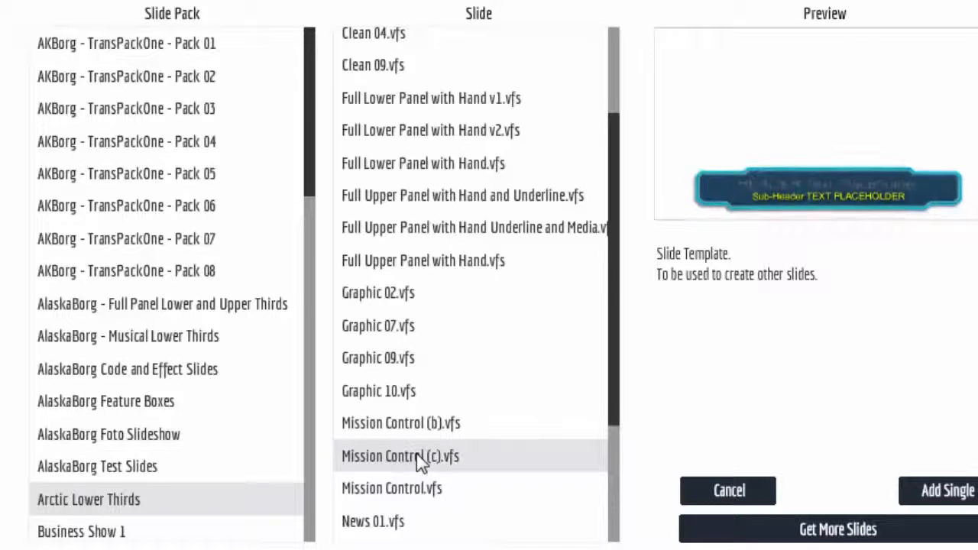
Step: Add the Mission Control.vfs slide to the canvas with Don't Sketch enabled
click(422, 496)
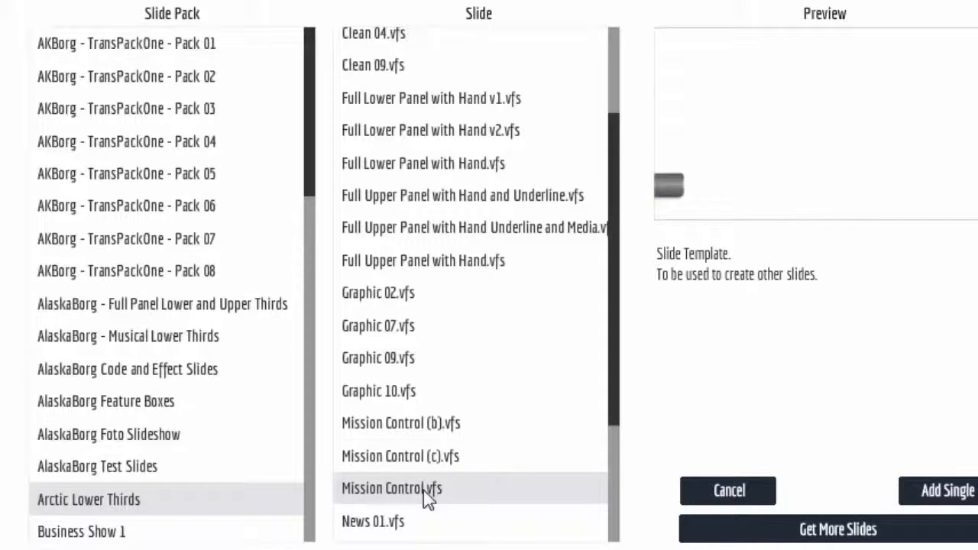
click(967, 496)
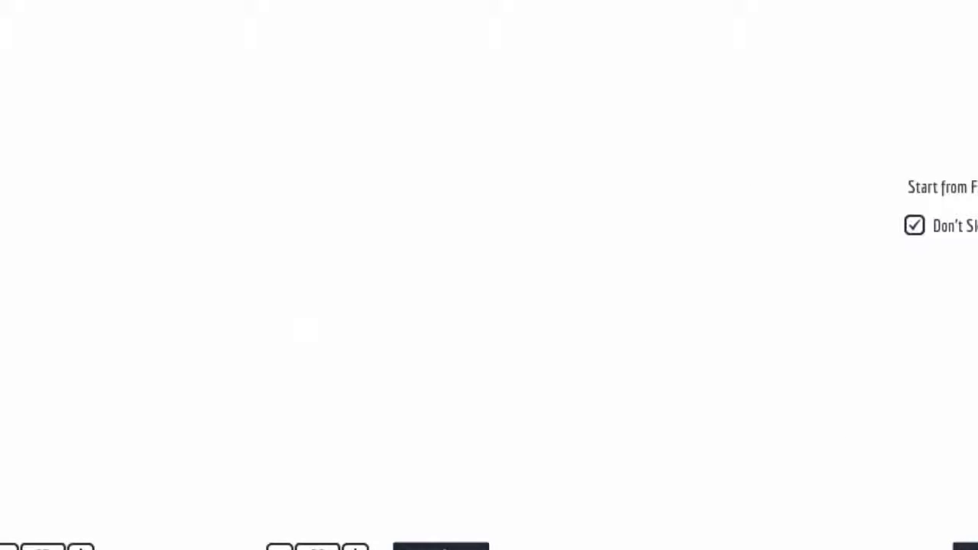
click(955, 472)
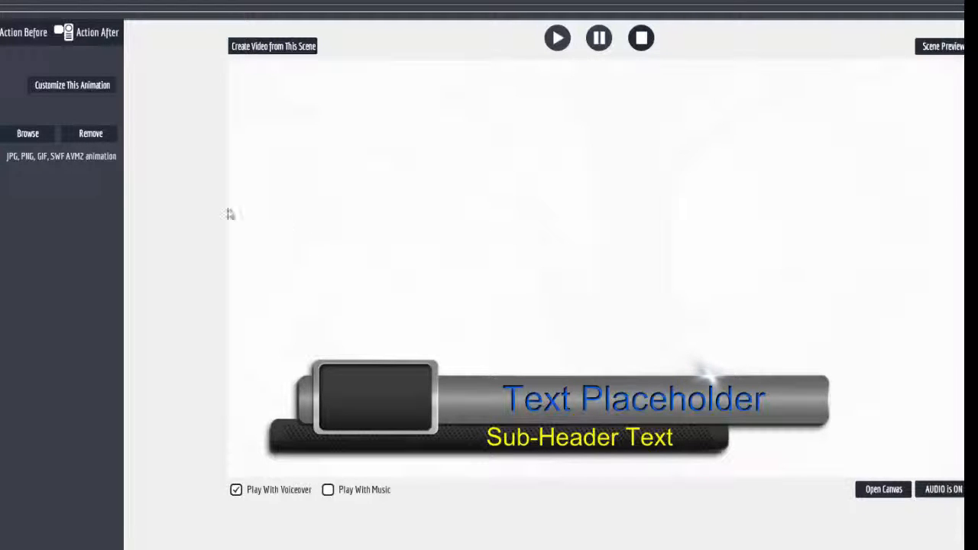
Step: Customize the added slide by replacing the Text Area 1 placeholder with the person's full name
click(76, 86)
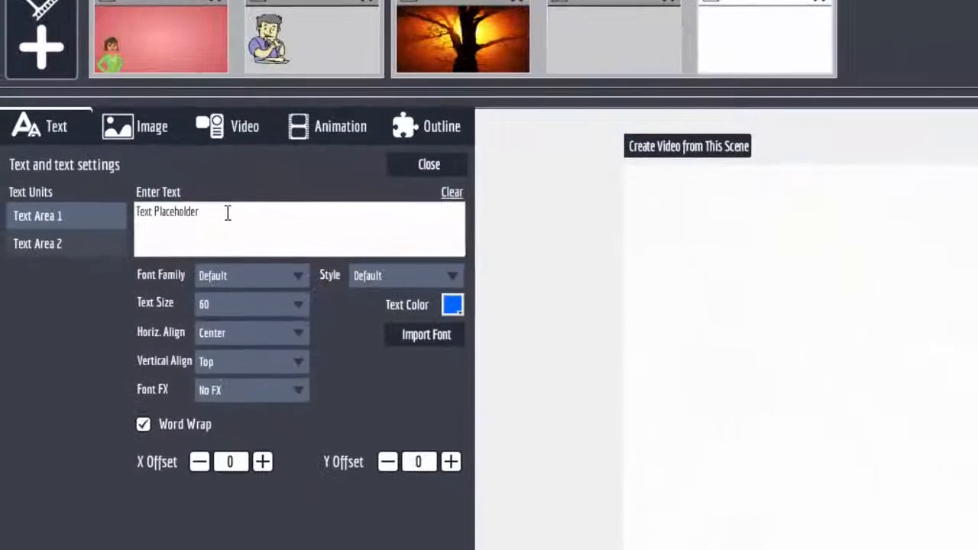
drag(229, 211, 133, 208)
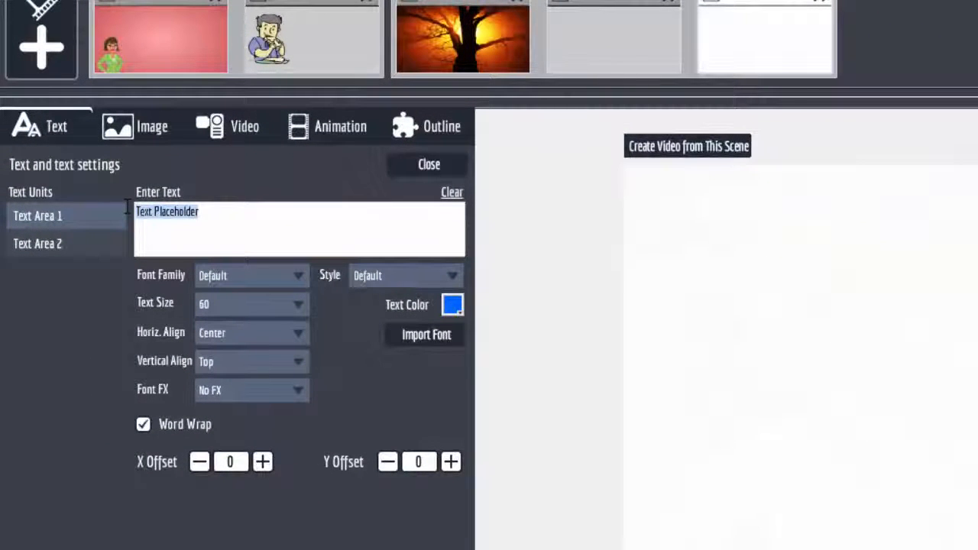
text(Earbara Wruight)
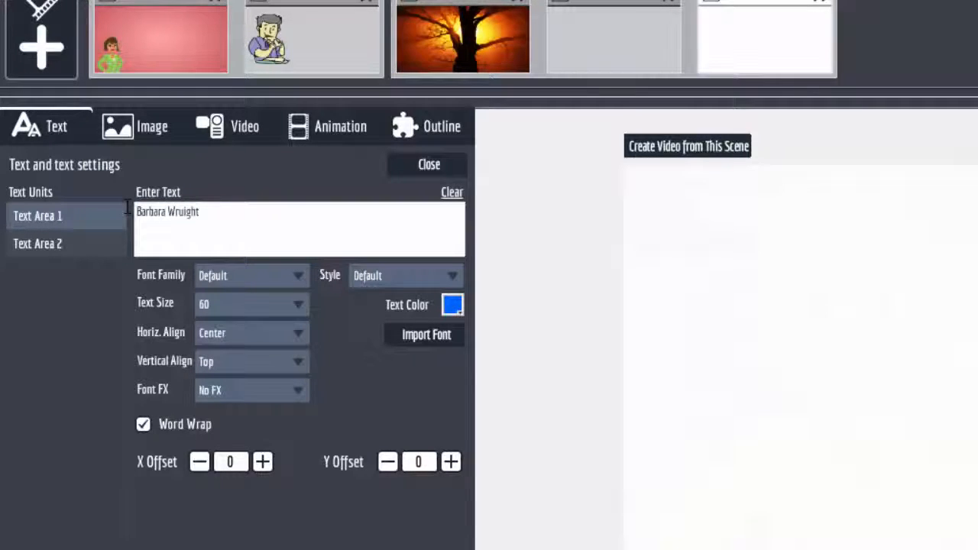
key(BackSpace)
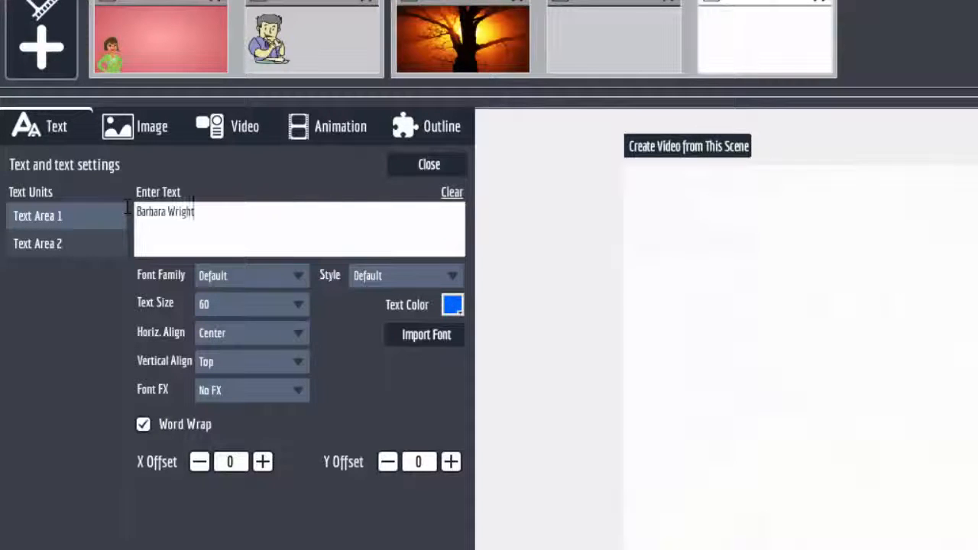
Step: Set the Text Area 1 font family to Alfa Slab One and its text color to yellow
click(303, 275)
click(286, 347)
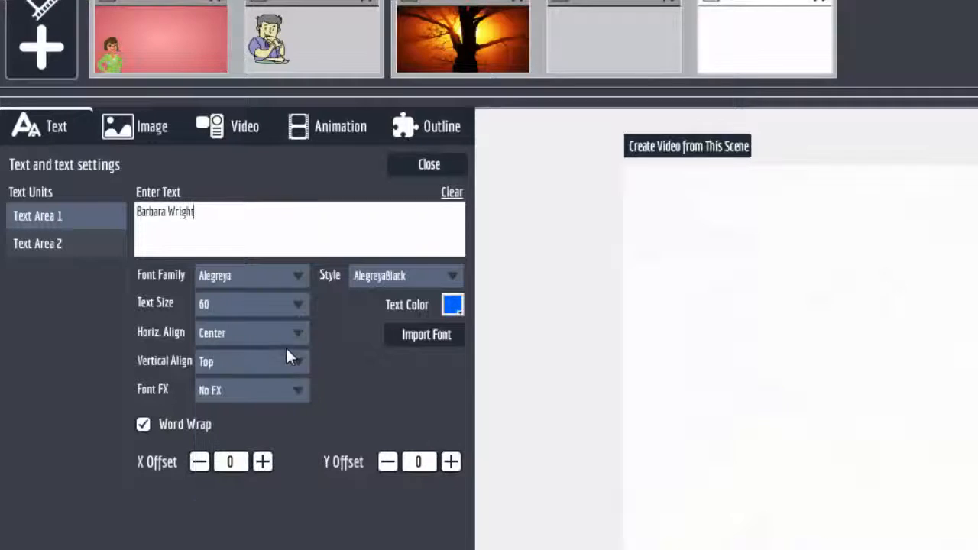
click(298, 276)
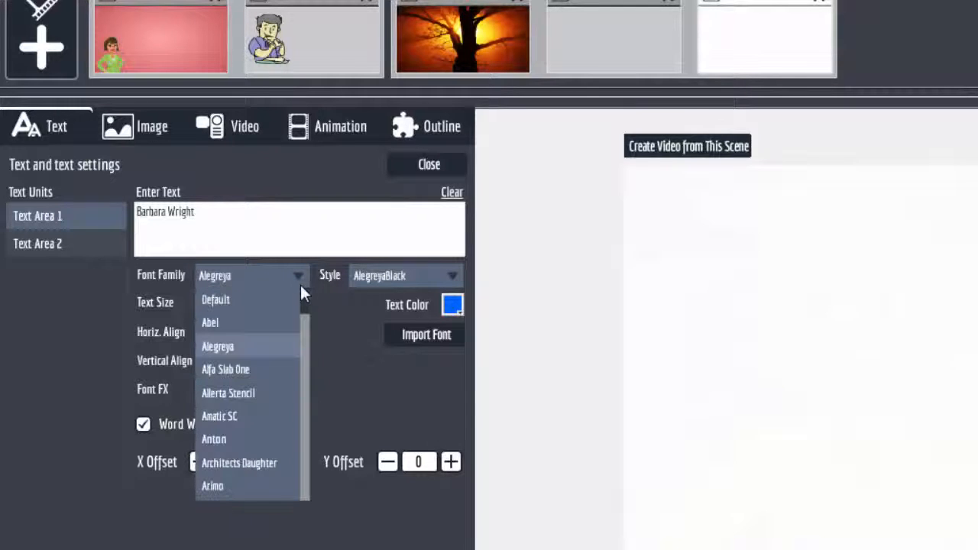
click(288, 371)
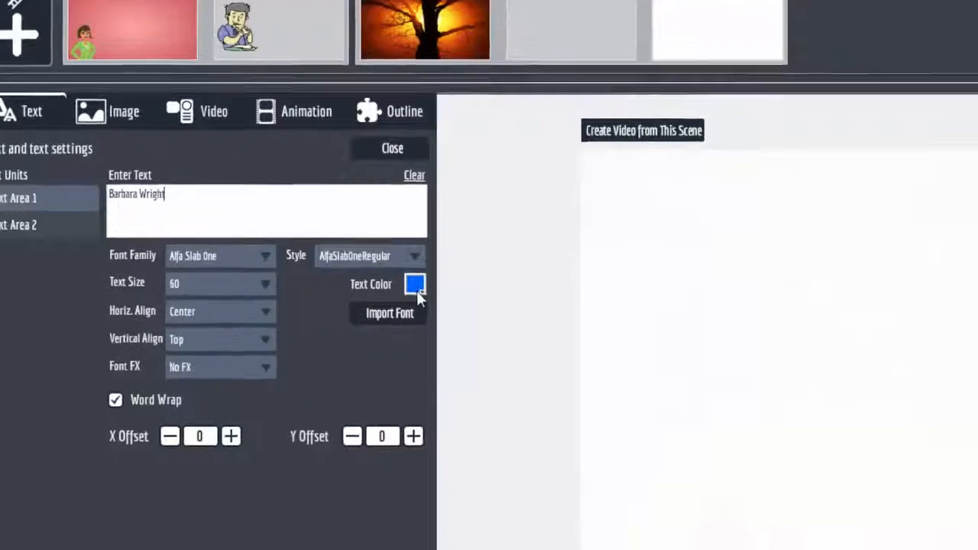
click(452, 304)
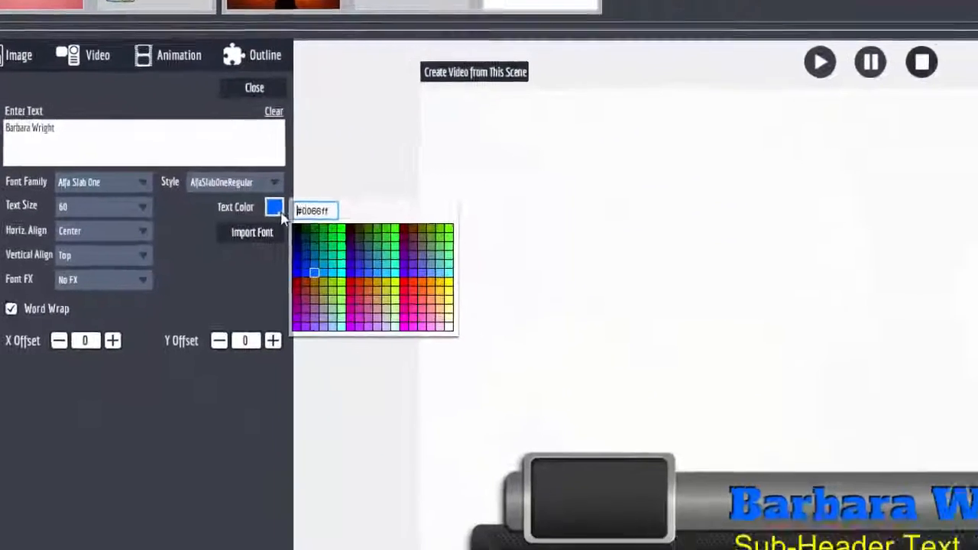
click(447, 283)
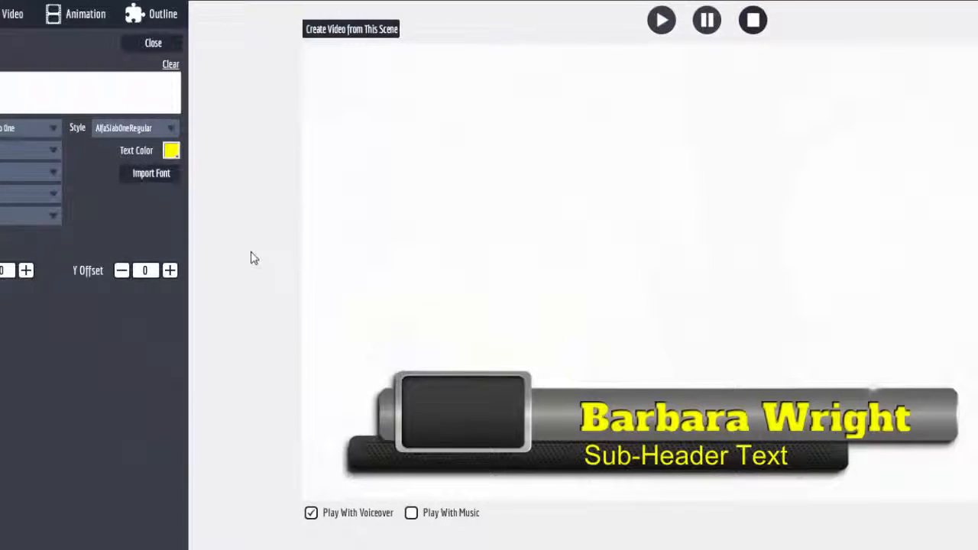
Step: Replace the Text Area 2 sub-header placeholder with "Dir. Marketing"
click(8, 145)
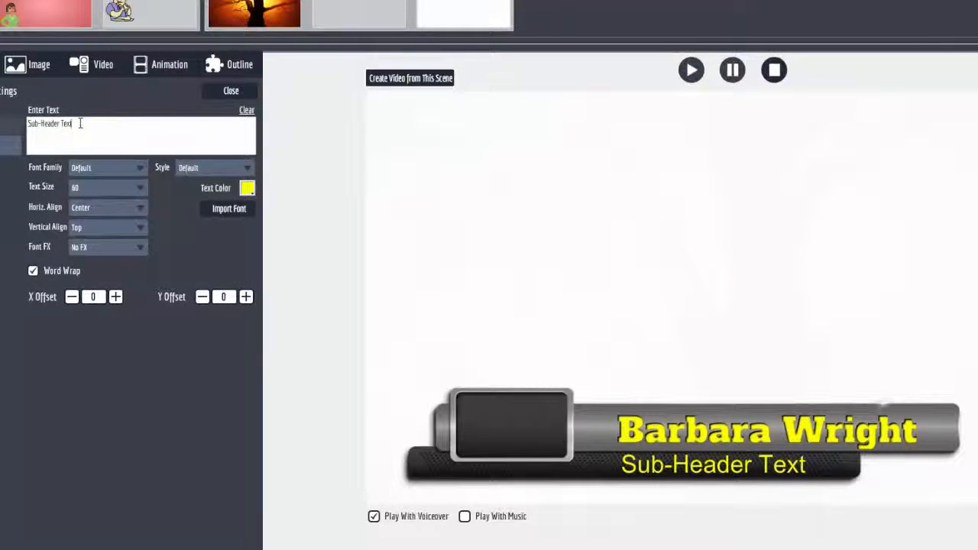
drag(80, 123, 19, 126)
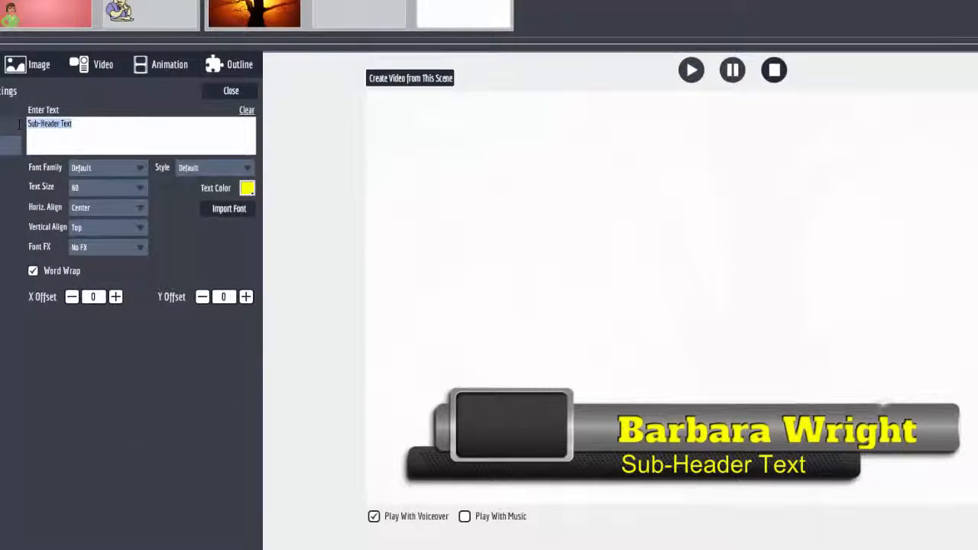
text(D)
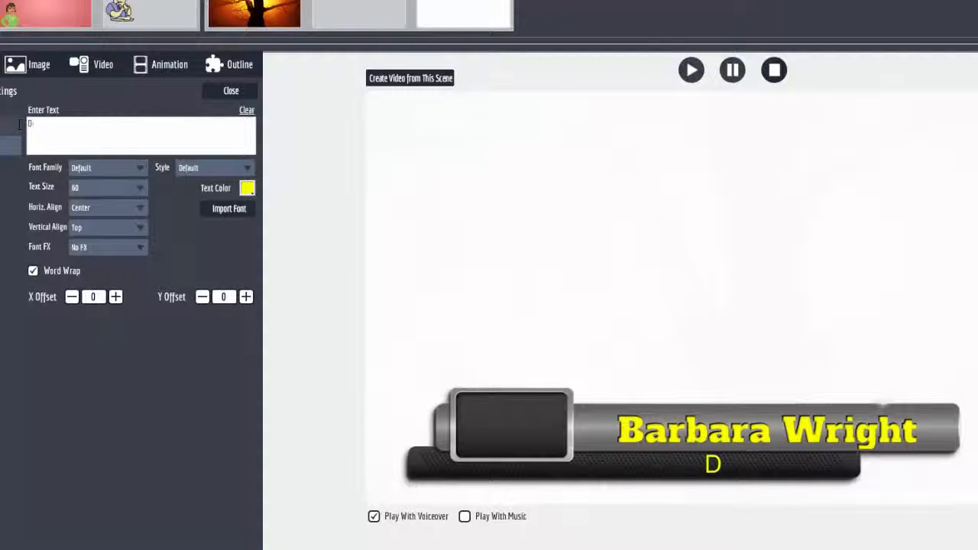
text(ir.)
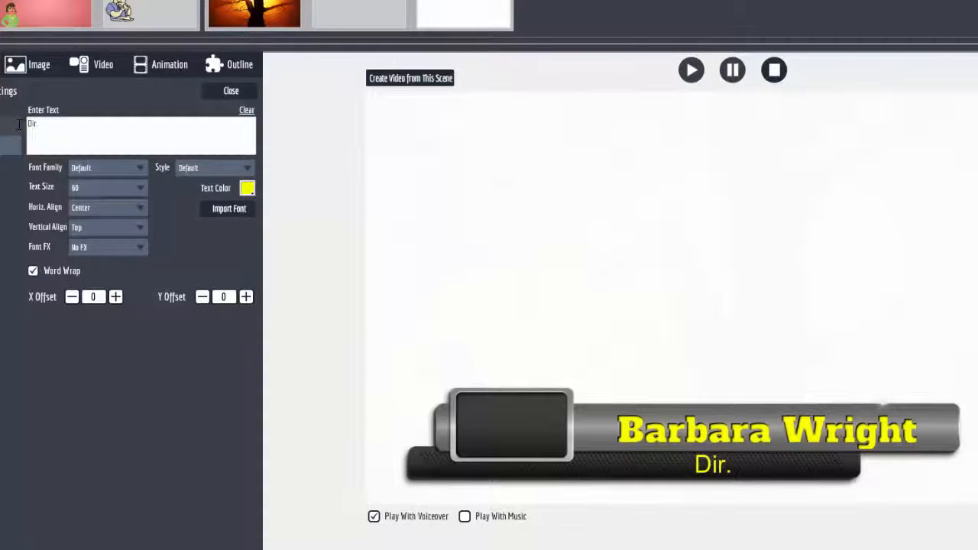
text( Mar)
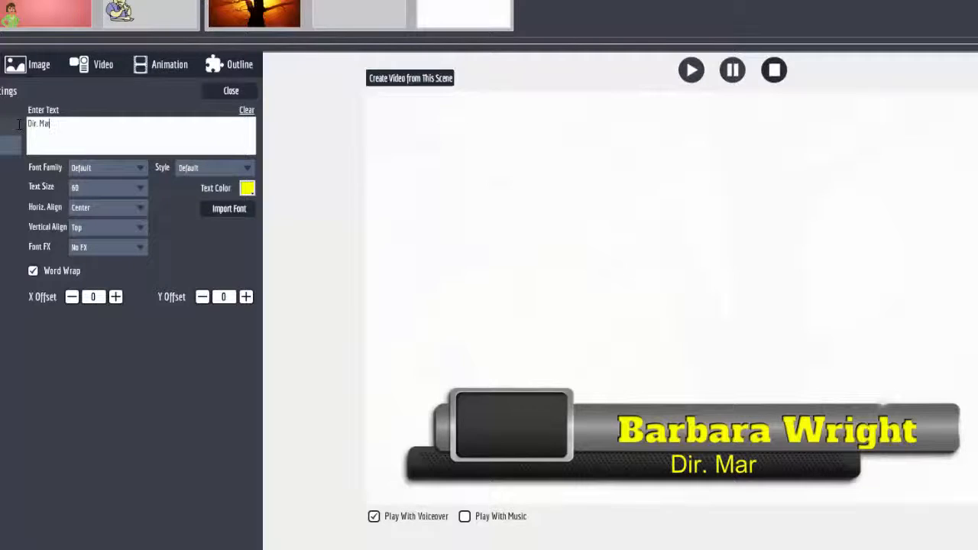
text(keting)
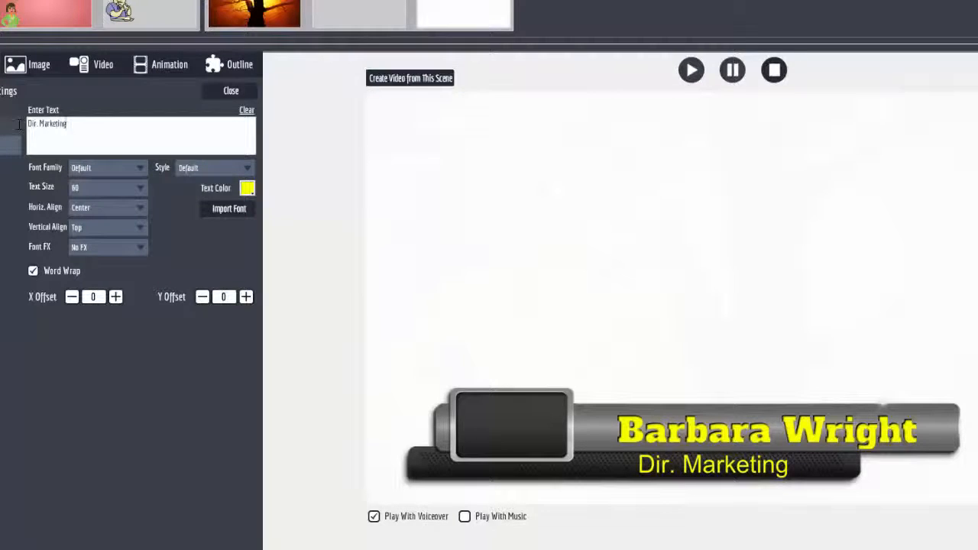
Step: Try Abstract Squares.jpg from the Image Backgrounds gallery folder in Image Area 1, and remove it again
click(40, 65)
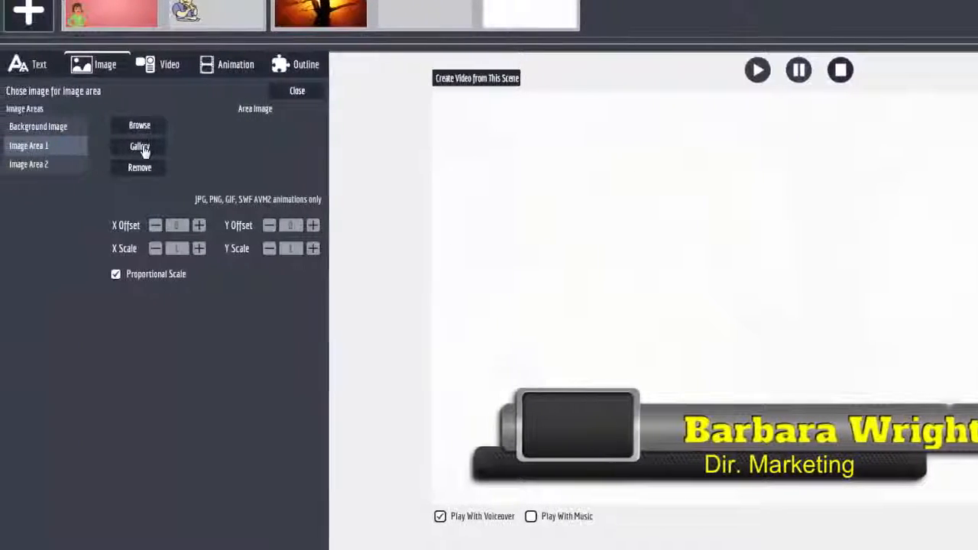
click(141, 148)
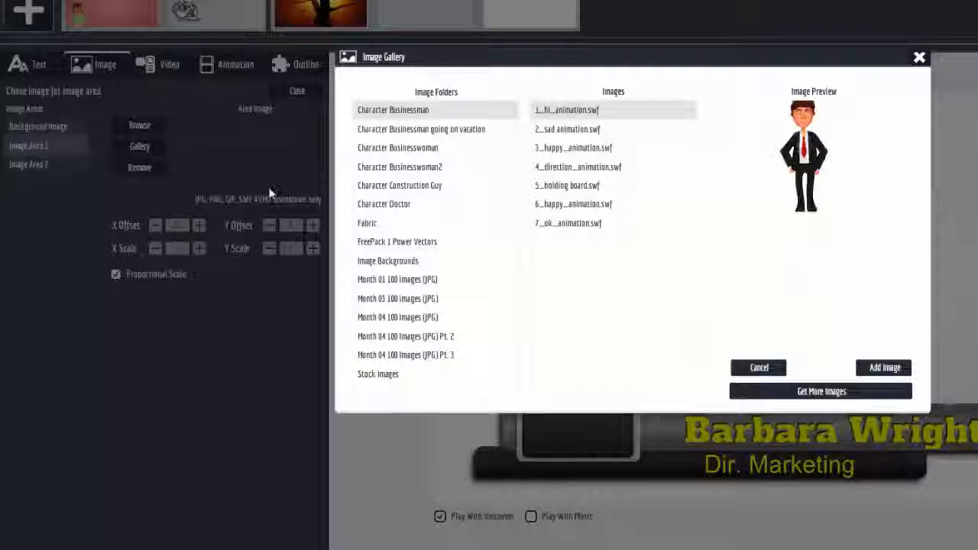
click(401, 264)
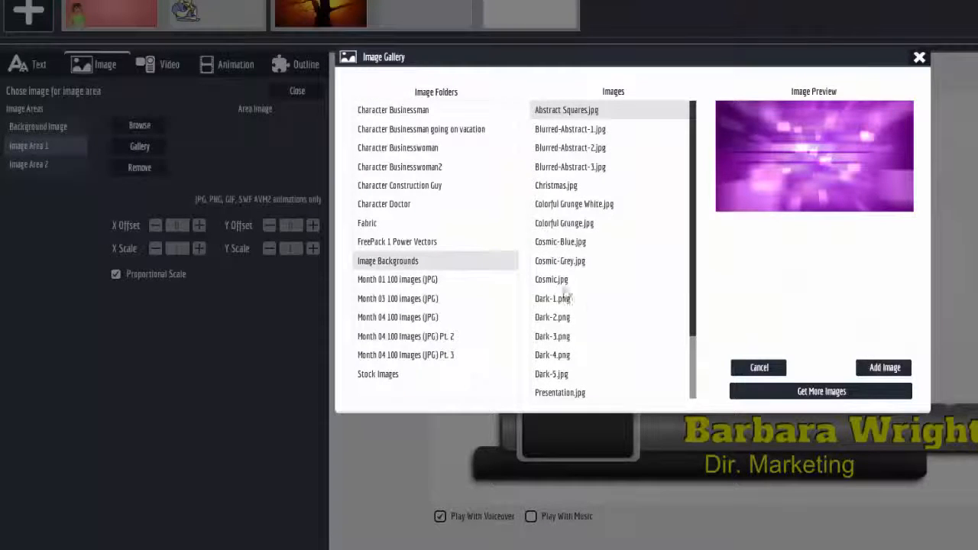
click(884, 370)
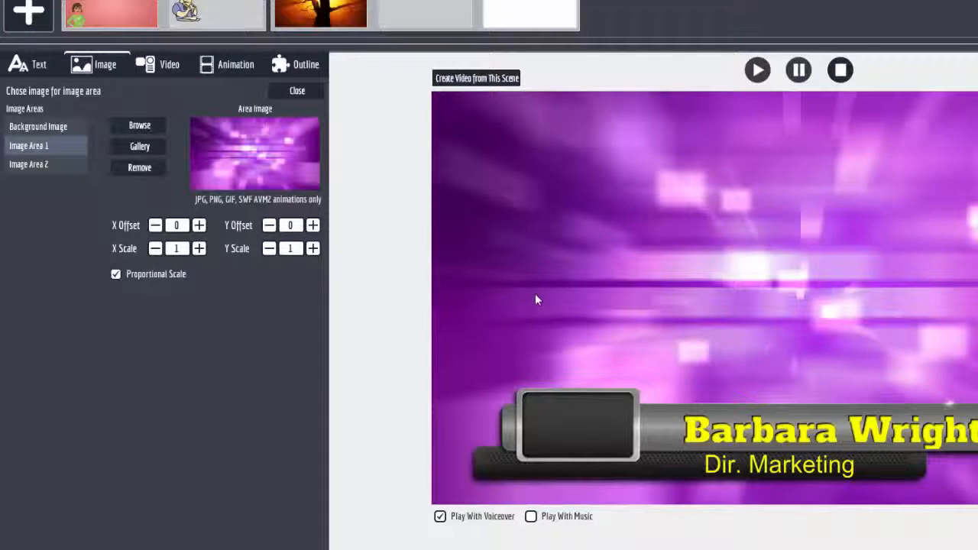
click(141, 168)
Step: Fill Image Area 2 with Abstract Squares.jpg from the Image Backgrounds gallery folder, and toggle Outline Area1 in the outline settings
click(34, 164)
click(140, 146)
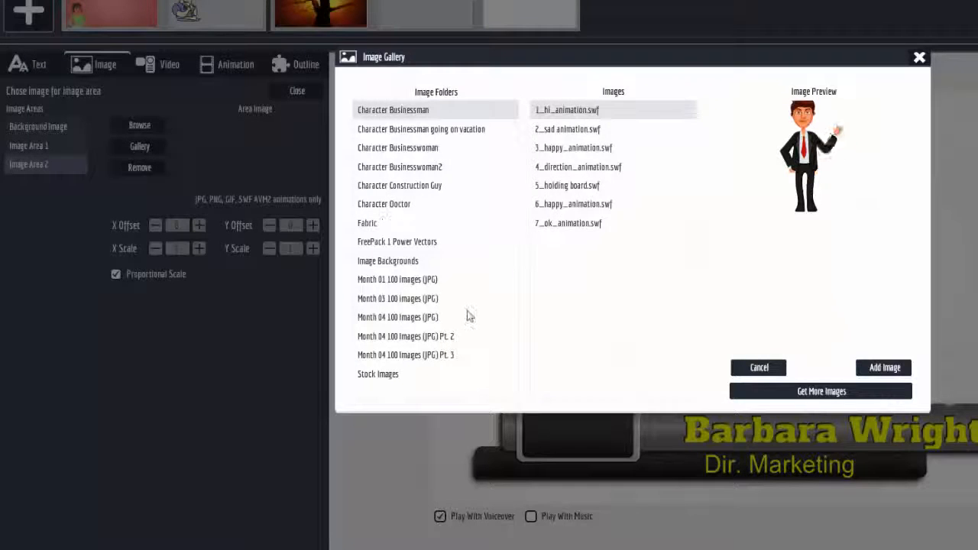
click(394, 262)
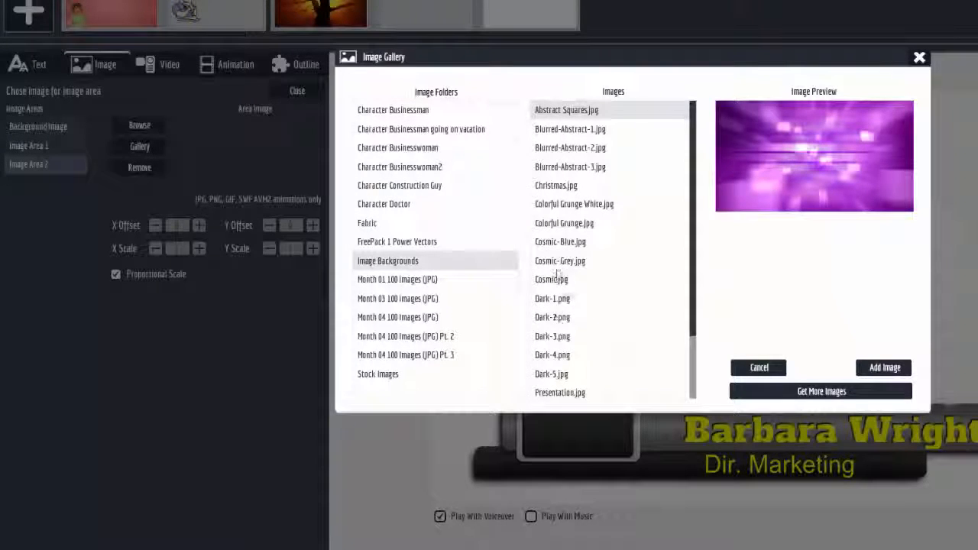
click(884, 368)
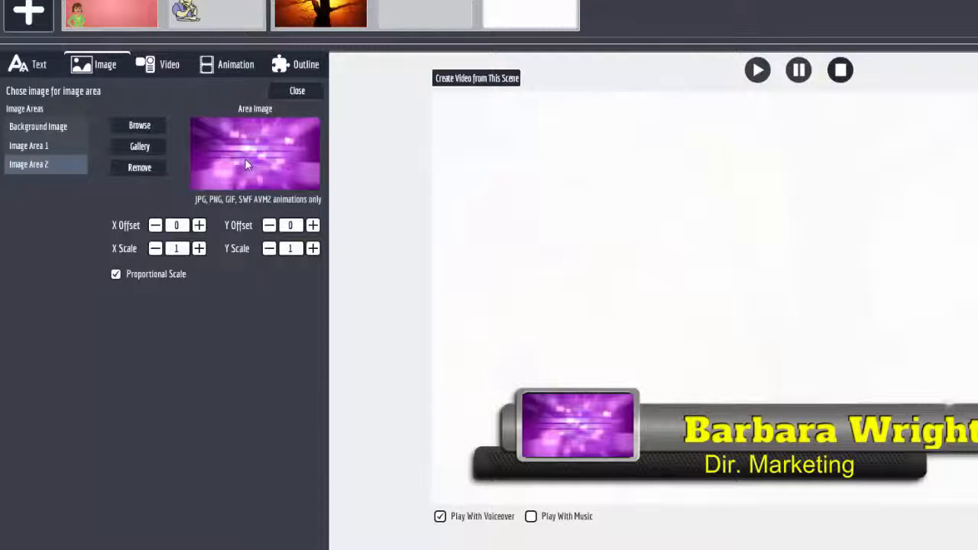
click(306, 66)
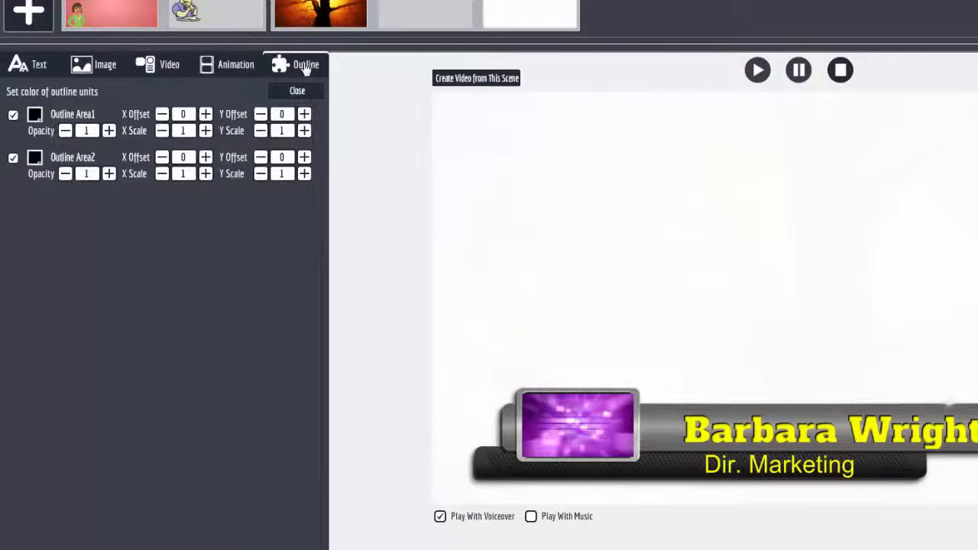
click(13, 116)
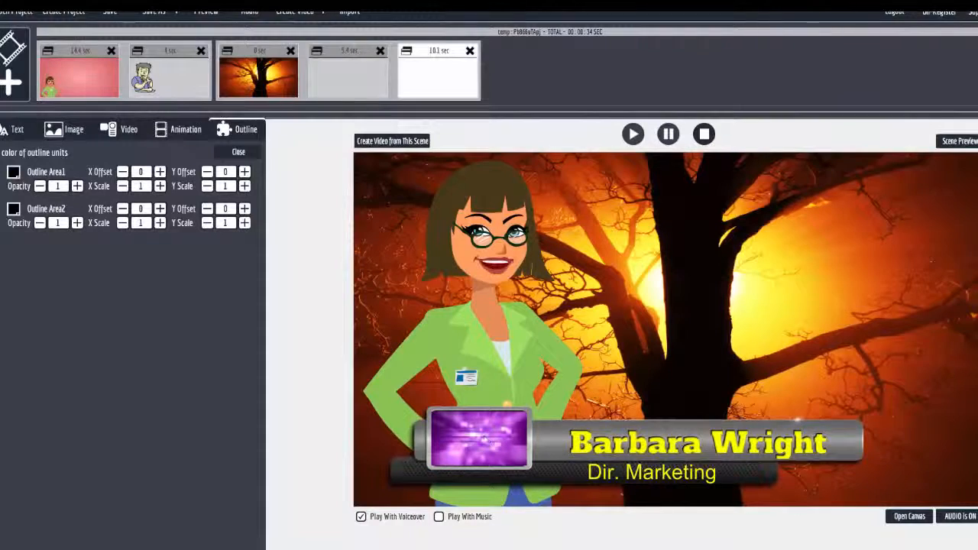
Step: Shorten the businesswoman animation over the sunset tree photo so it plays for 78 frames
click(912, 517)
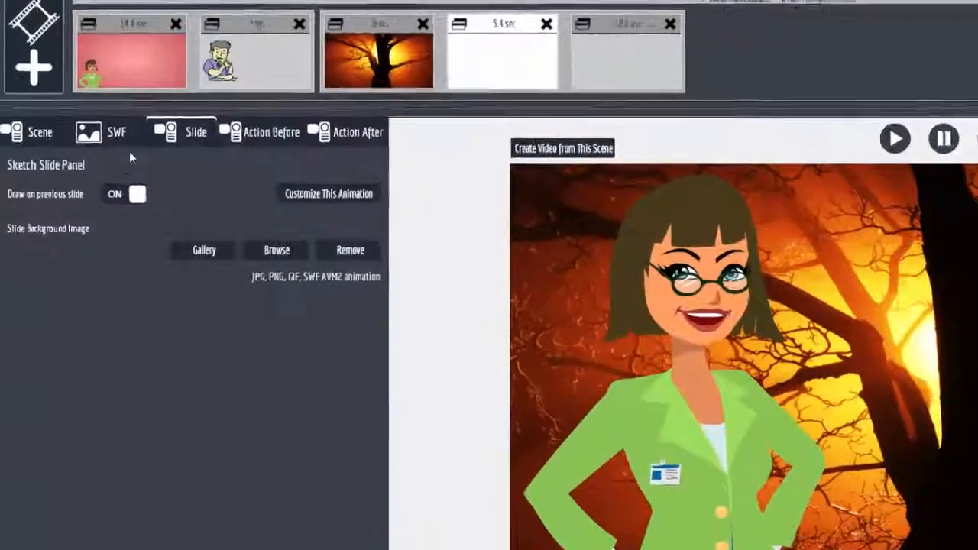
click(97, 118)
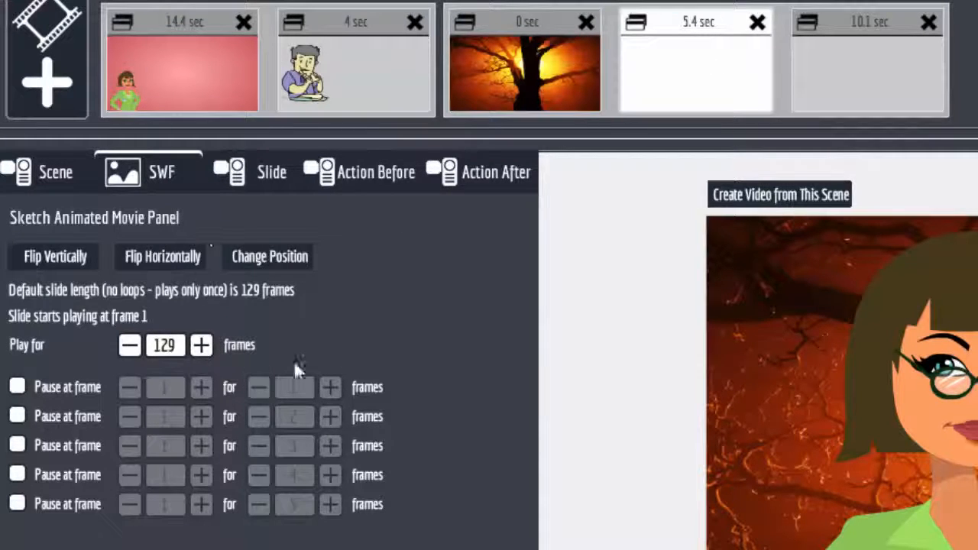
click(130, 347)
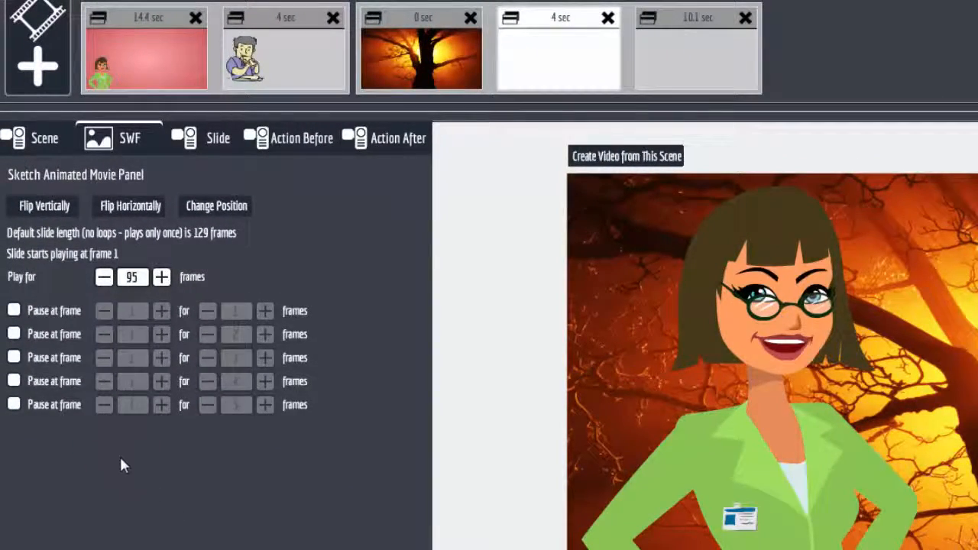
click(104, 277)
click(104, 277)
click(104, 277)
click(104, 278)
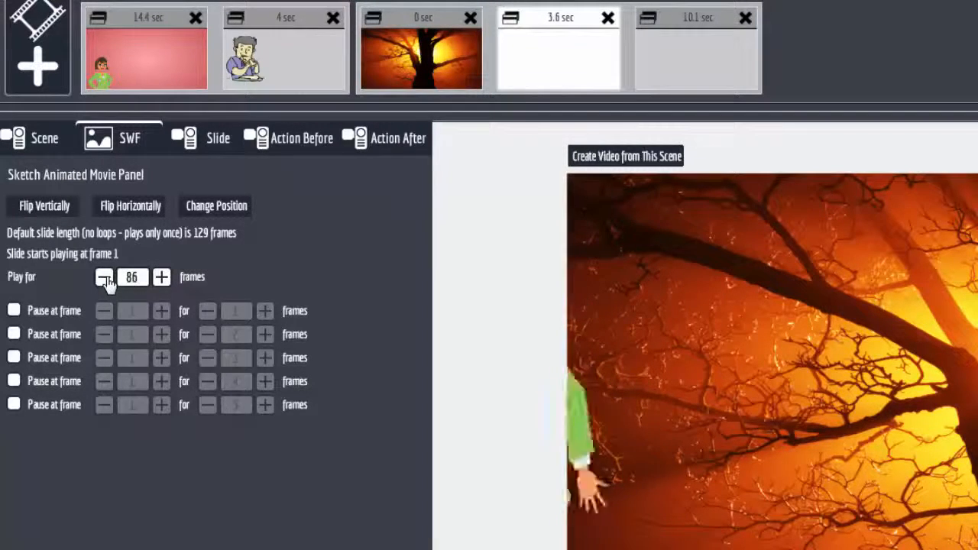
click(104, 278)
click(105, 278)
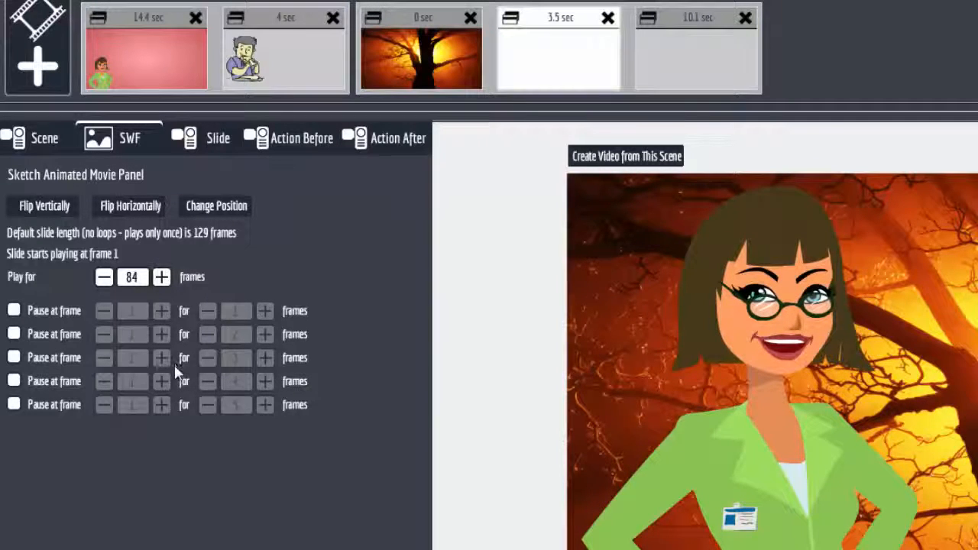
click(104, 277)
click(104, 277)
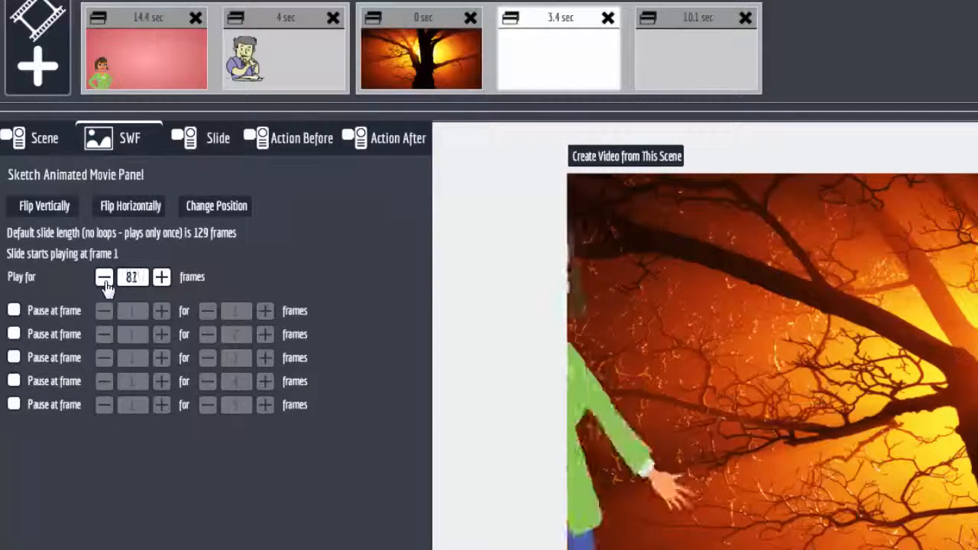
click(104, 277)
click(104, 277)
click(104, 277)
click(104, 277)
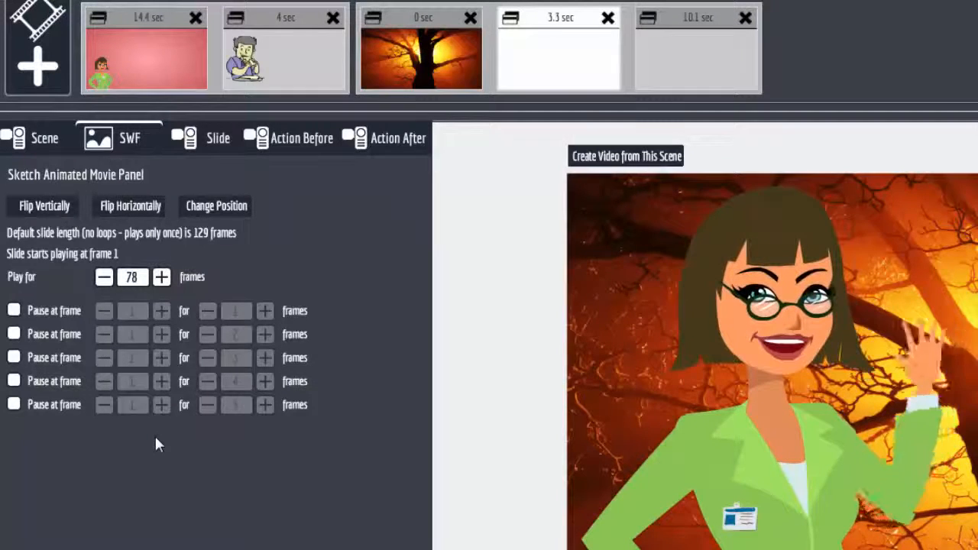